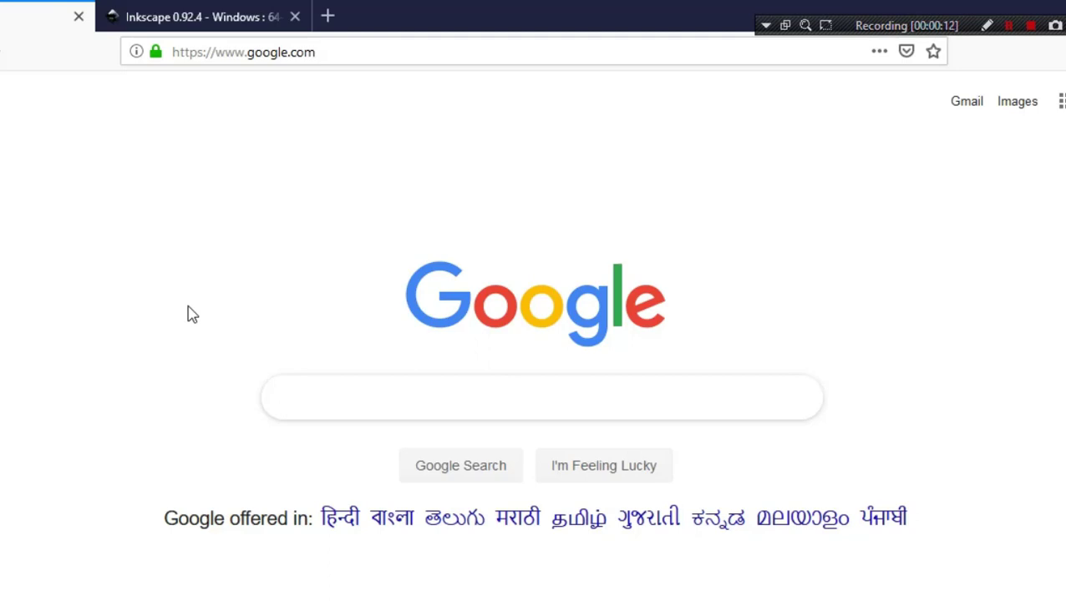
- Search Google for mongodb and open the official mongodb.com result in a new browser tab
text(monn)
key(BackSpace)
text(godb)
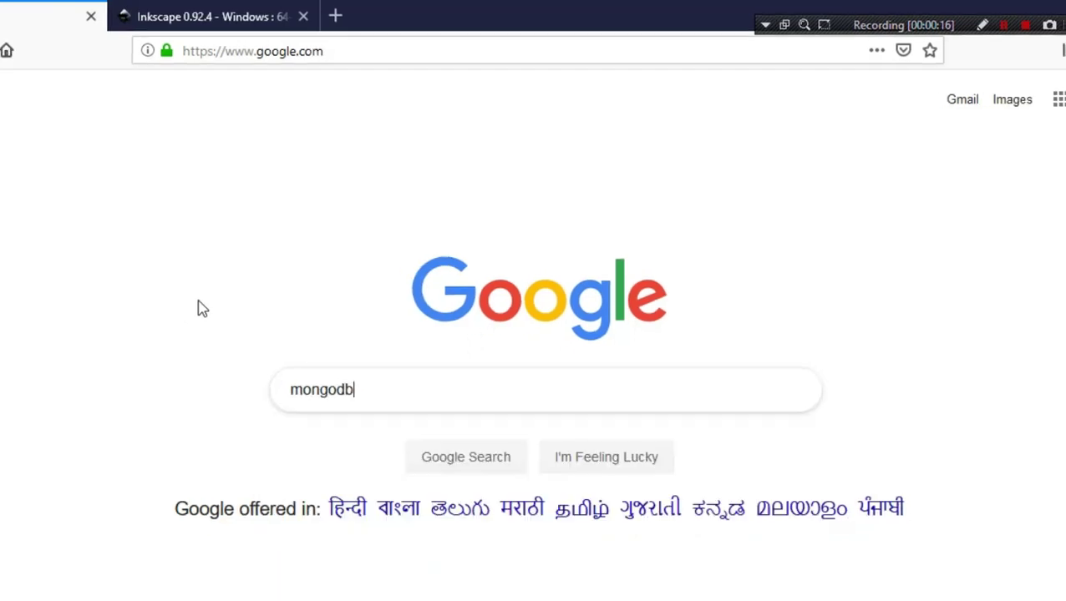
key(Return)
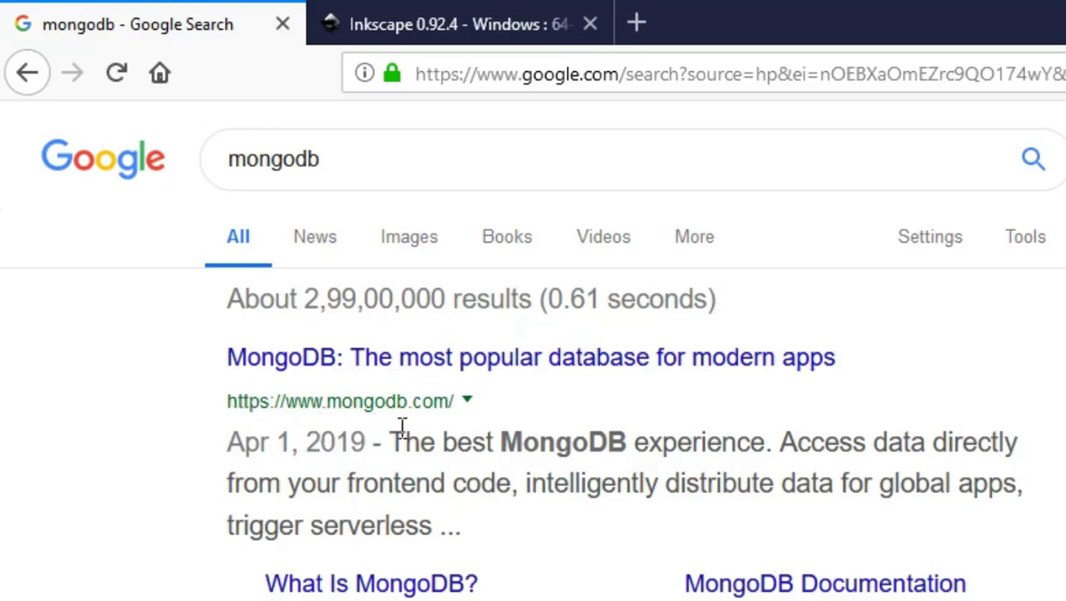
right_click(609, 360)
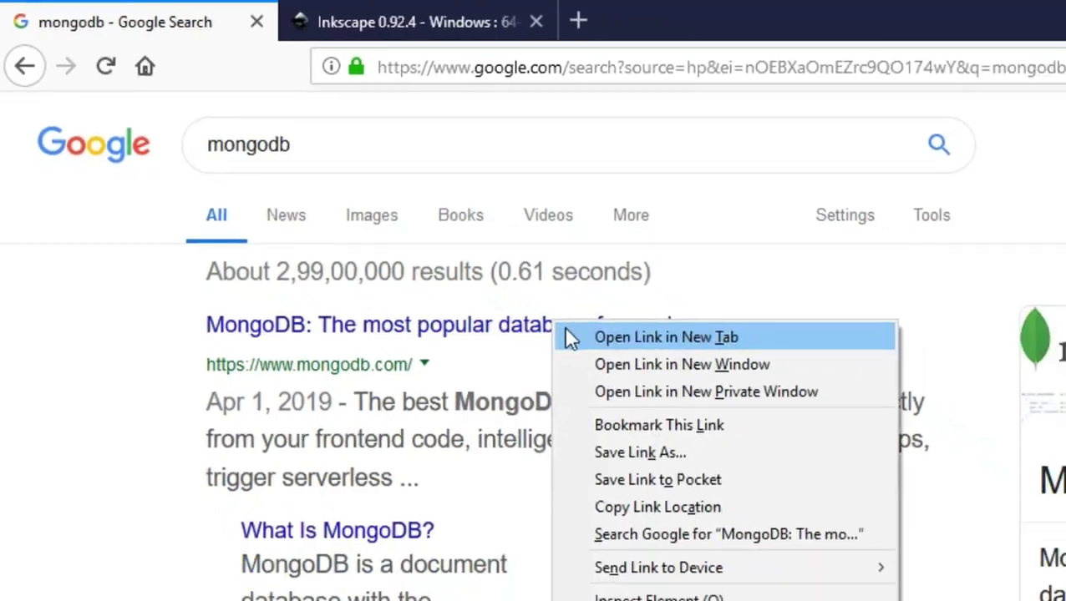
click(616, 372)
click(455, 24)
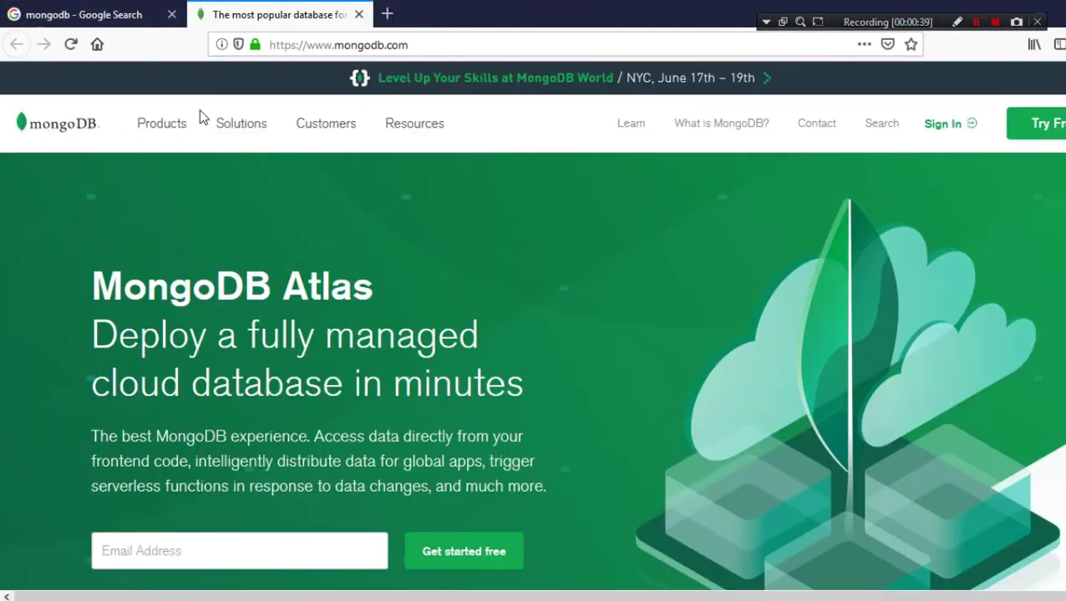
- Open the MongoDB Server product page and follow its link to download the latest release
mouse_move(167, 138)
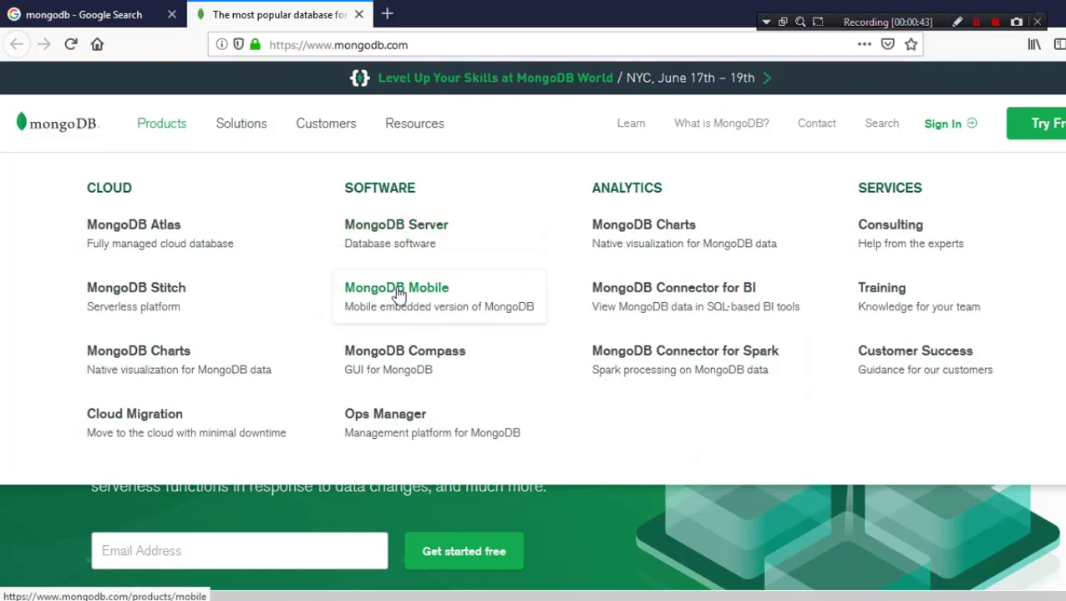
click(404, 239)
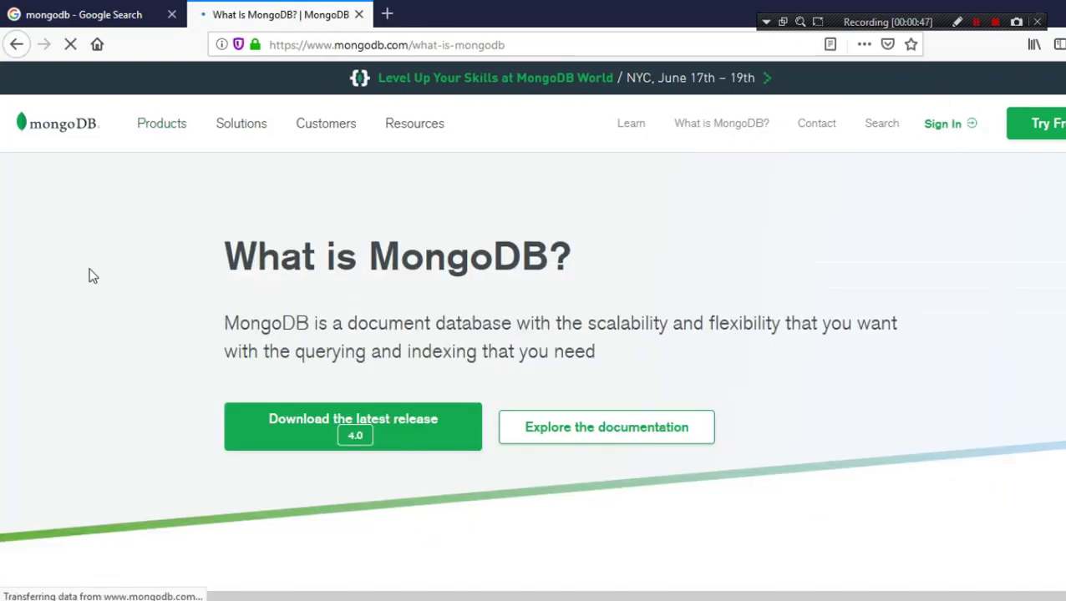
scroll(122, 272, down, 3)
scroll(117, 272, up, 3)
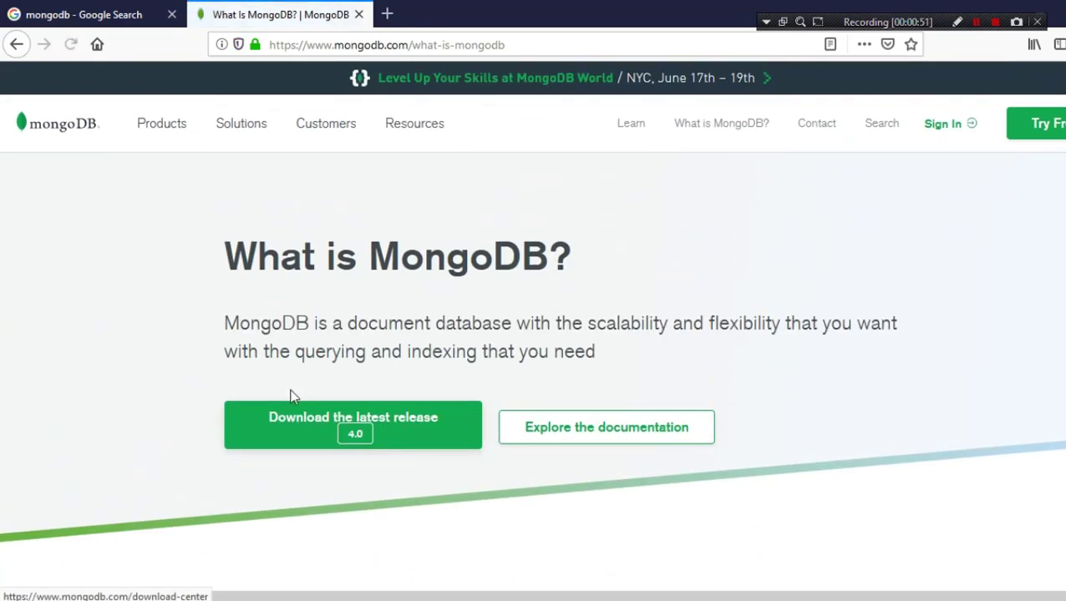
click(422, 426)
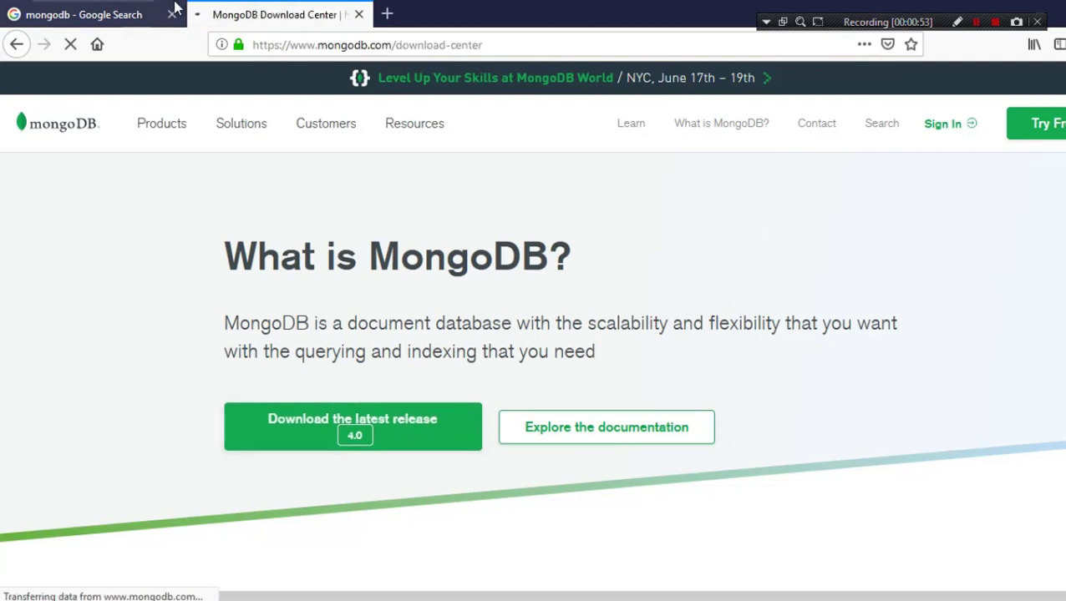
- Show the Server downloads in the MongoDB Download Center
scroll(84, 316, down, 3)
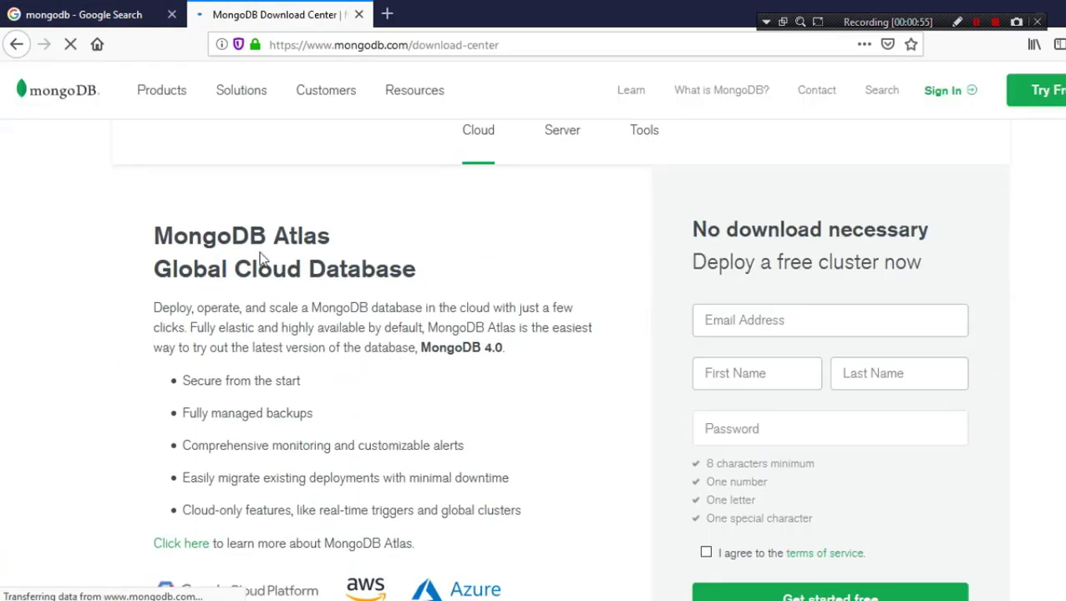
scroll(185, 322, up, 2)
click(565, 266)
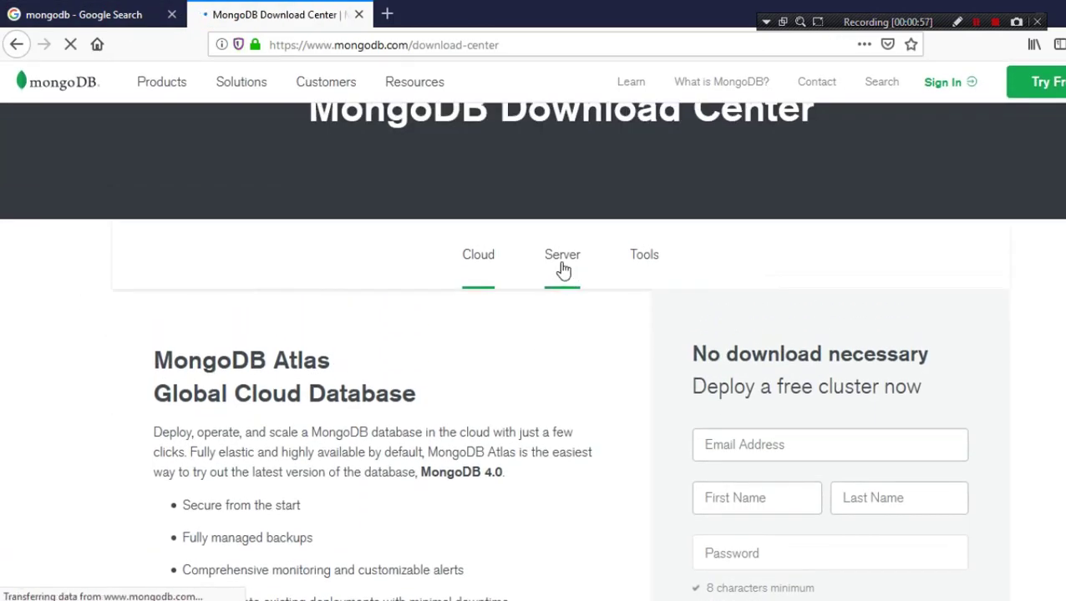
scroll(285, 220, down, 2)
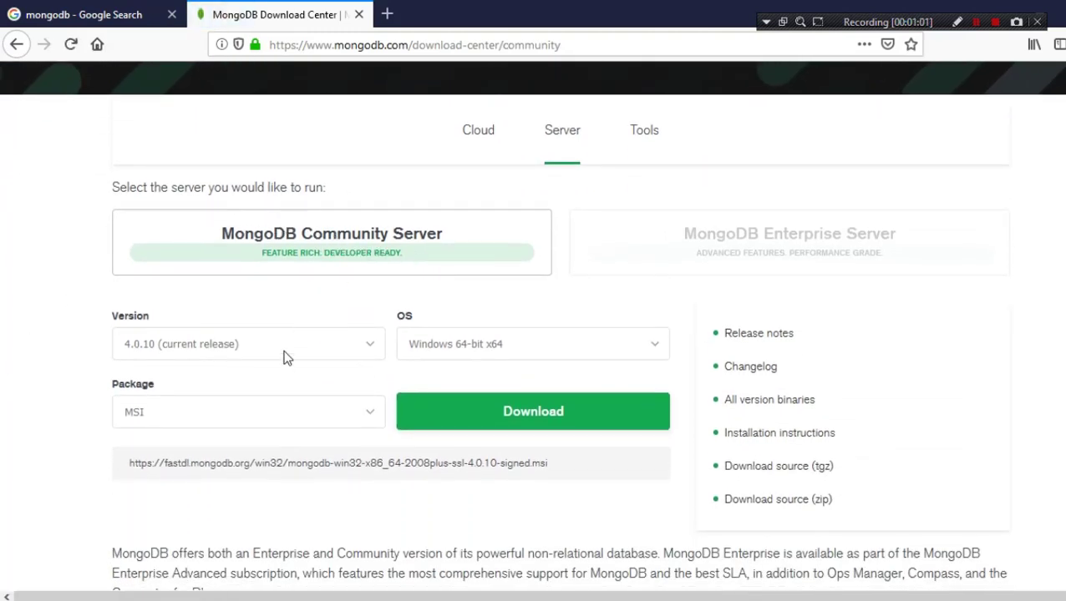
- Choose version 4.0.10 (current release) of MongoDB Community Server and check the Windows 64-bit x64 operating system option
click(355, 346)
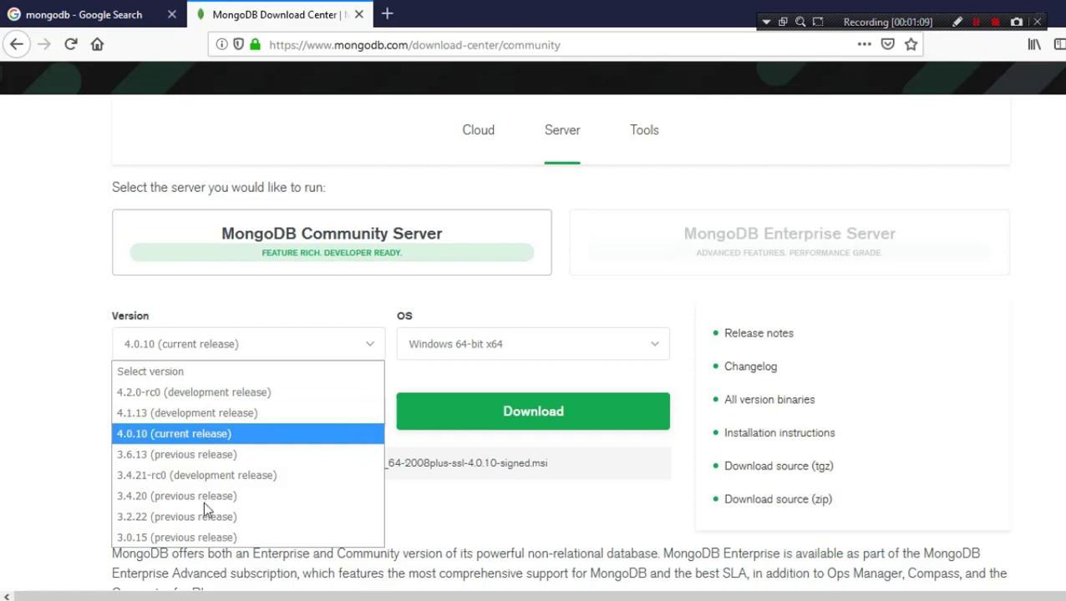
click(213, 436)
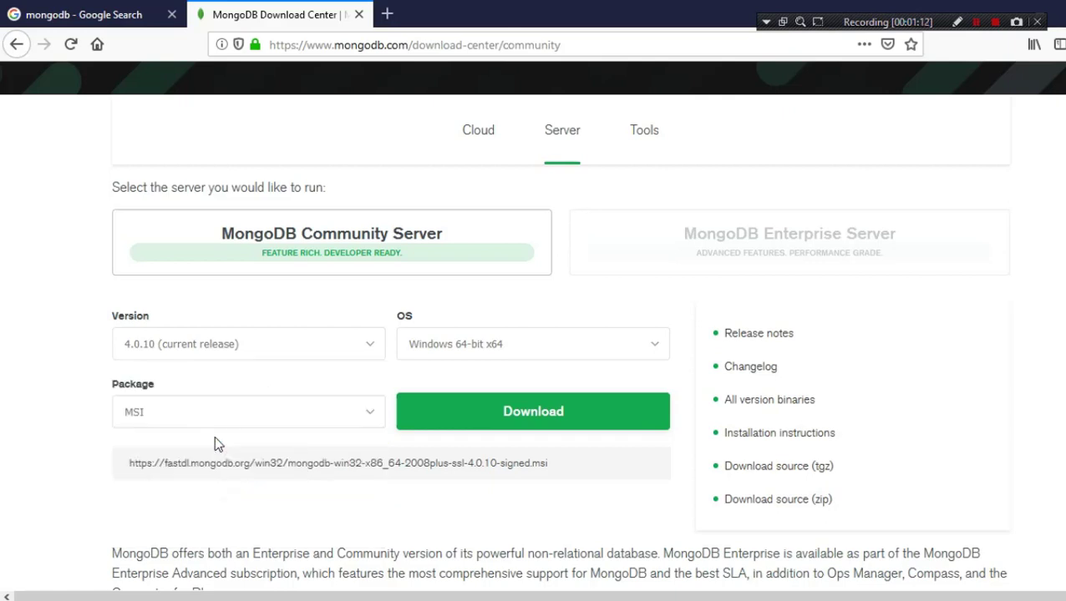
click(467, 349)
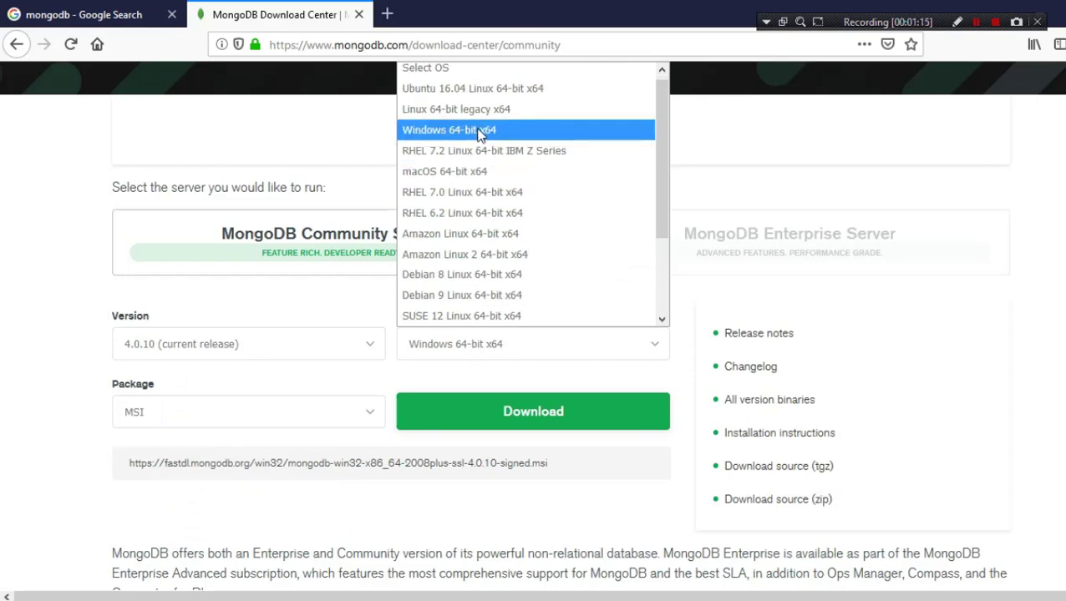
- Check the computer's system type in the properties of This PC, and return to the browser's download page
click(47, 400)
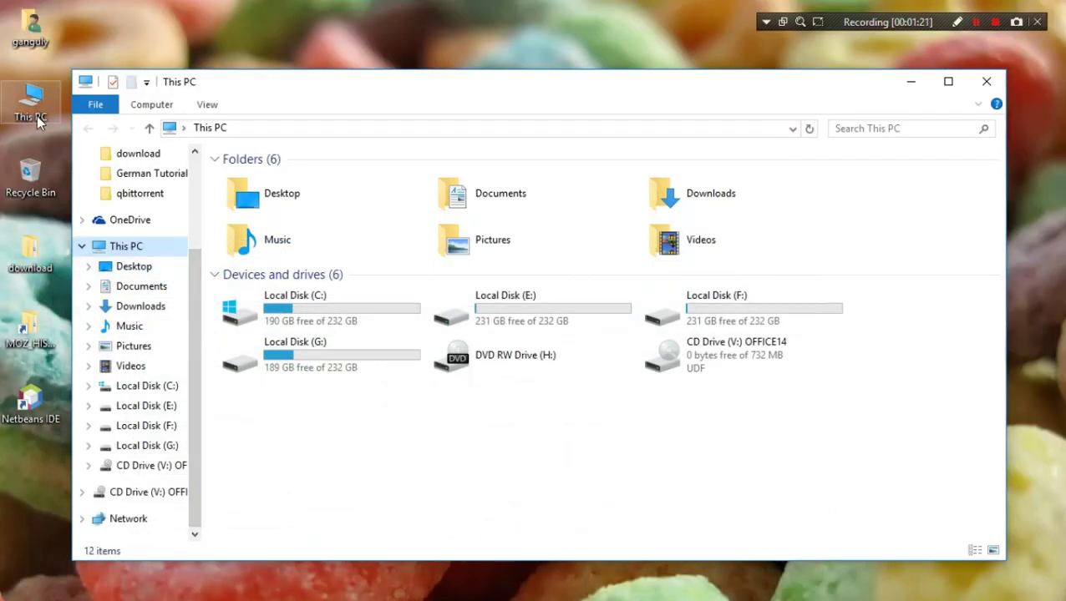
right_click(157, 249)
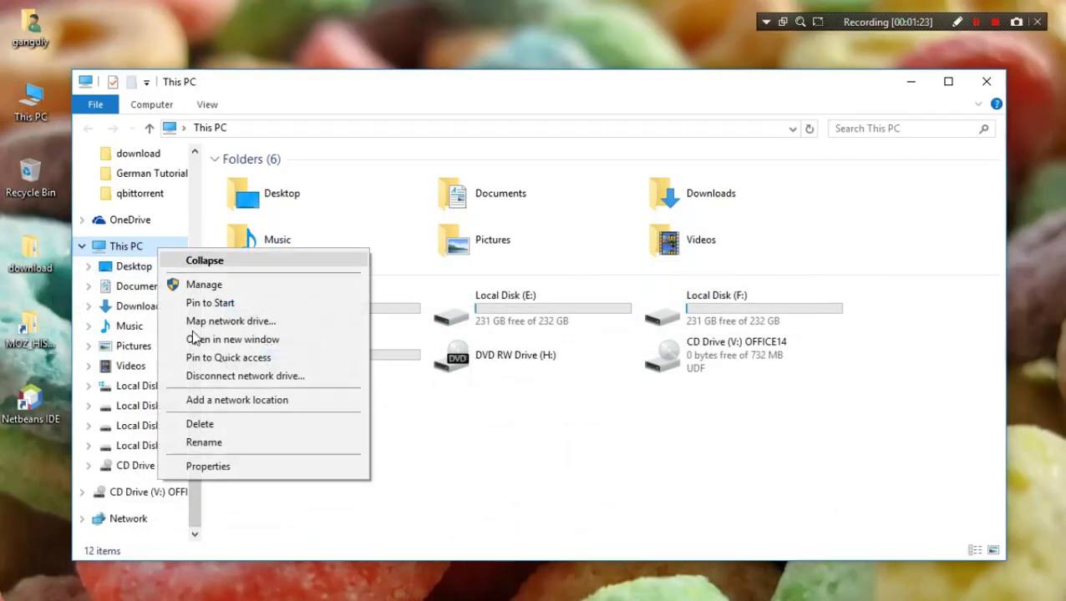
click(208, 467)
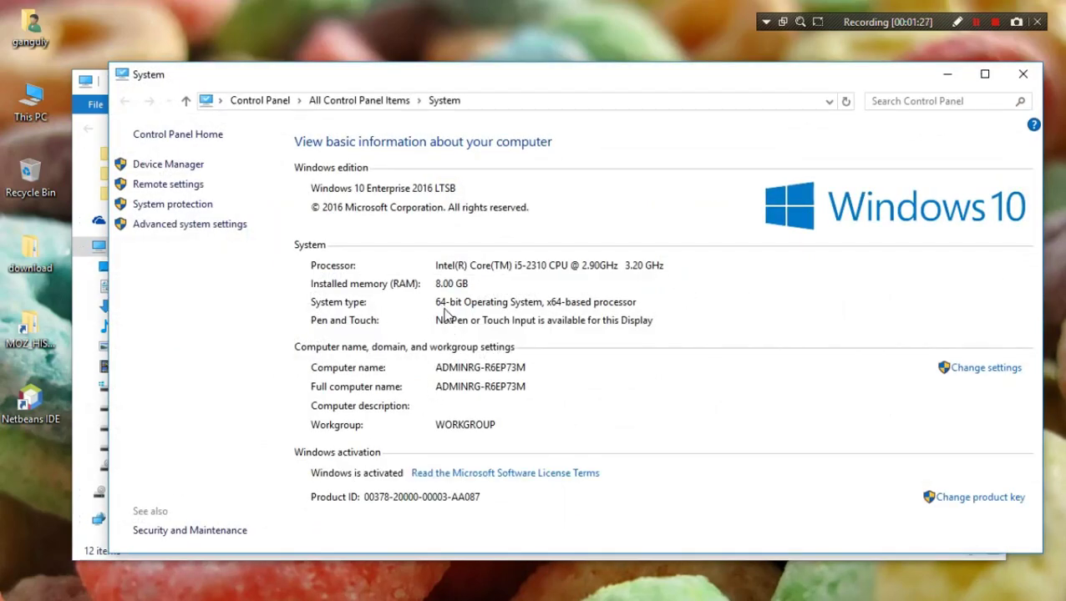
click(1022, 73)
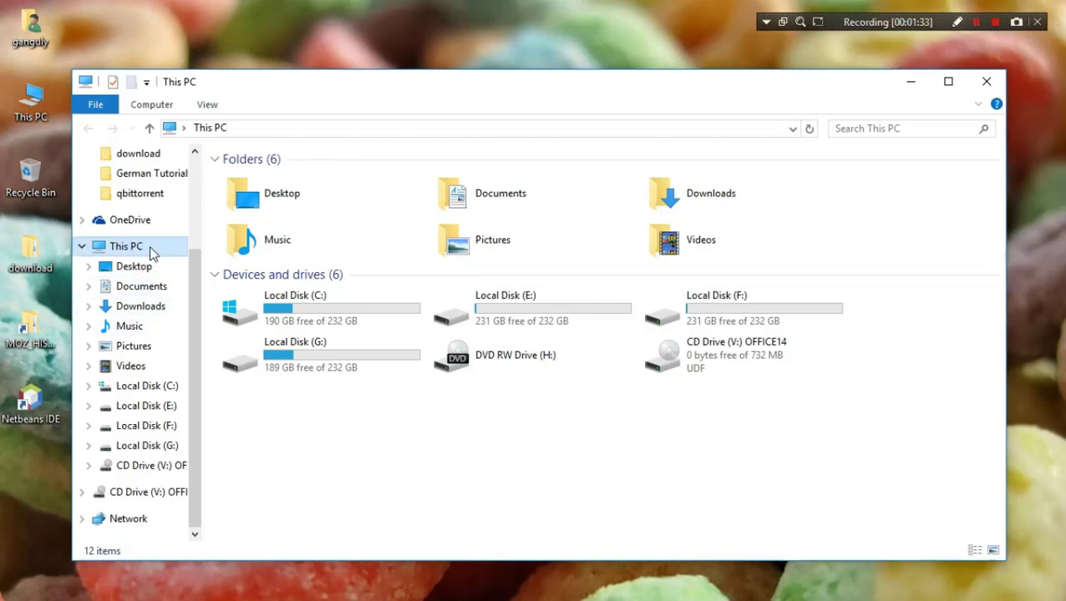
key(alt+Tab)
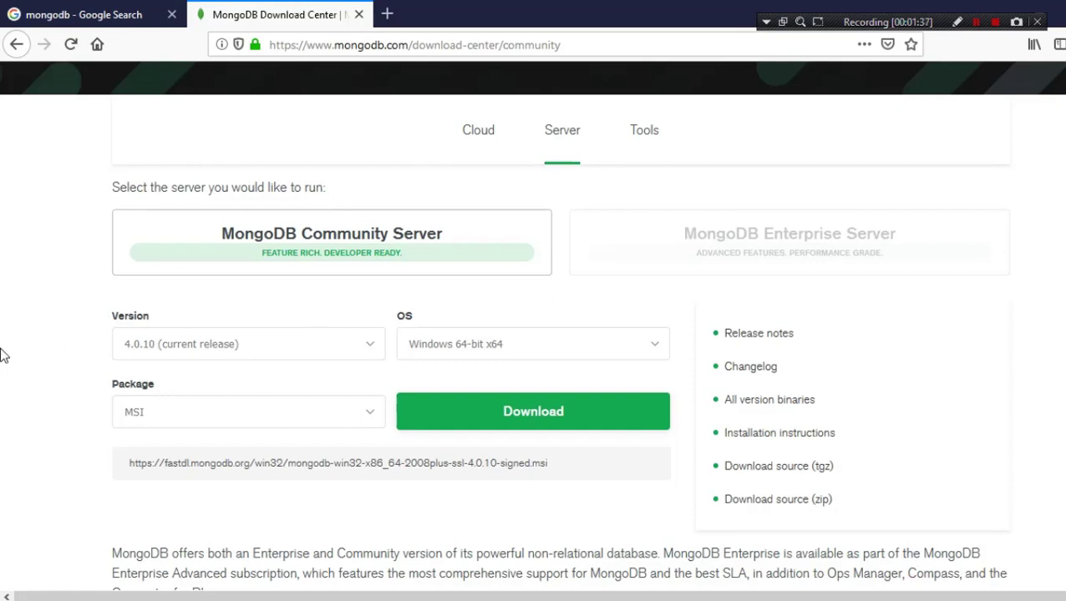
- Choose the MSI package and request the MongoDB Community Server download, cancelling the download manager's file dialog
click(288, 422)
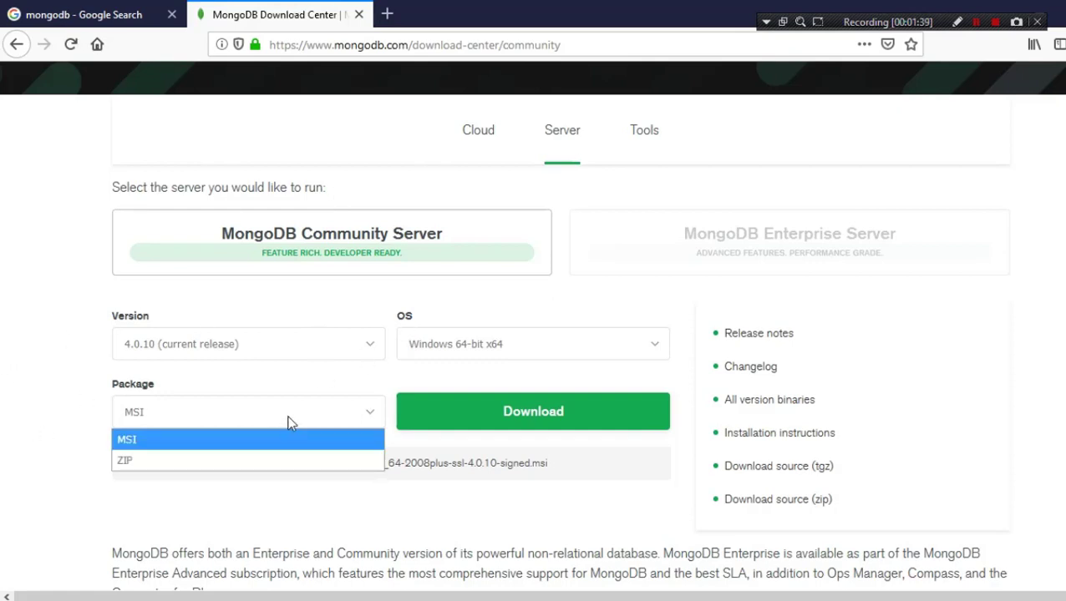
click(185, 443)
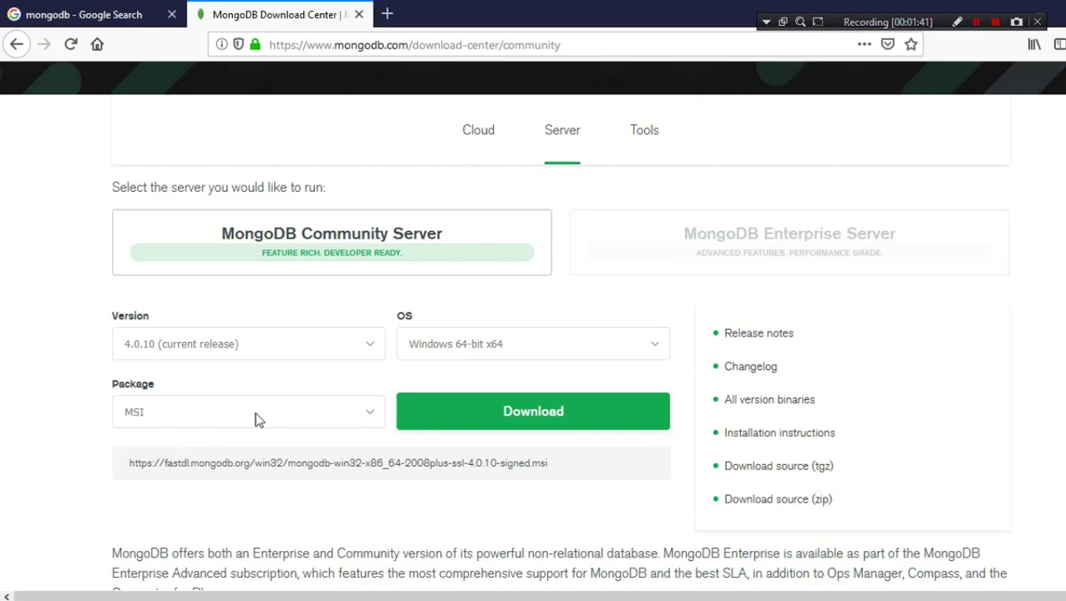
click(545, 415)
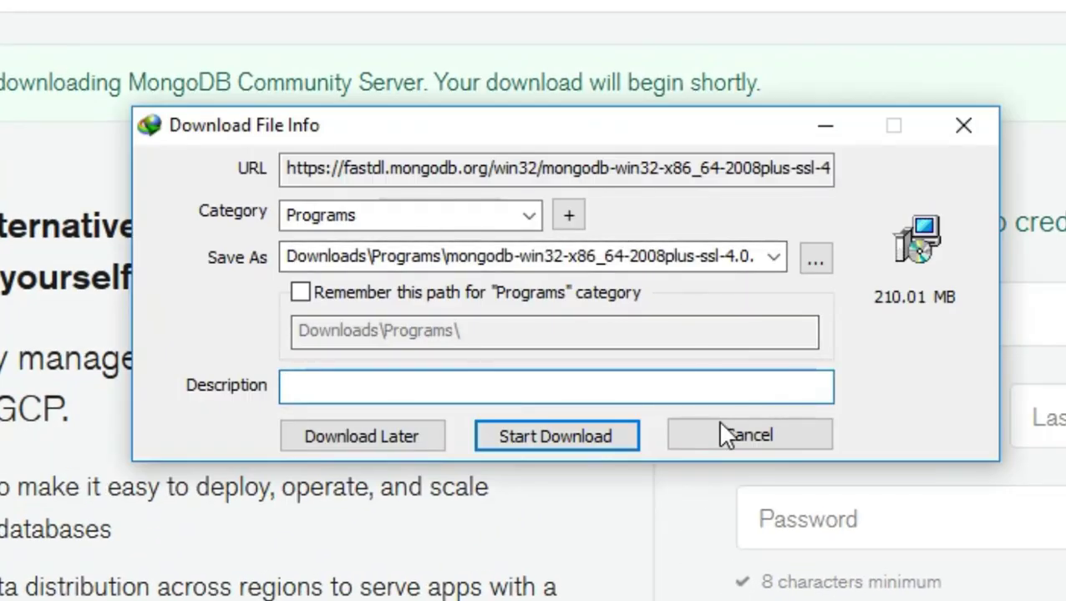
click(723, 435)
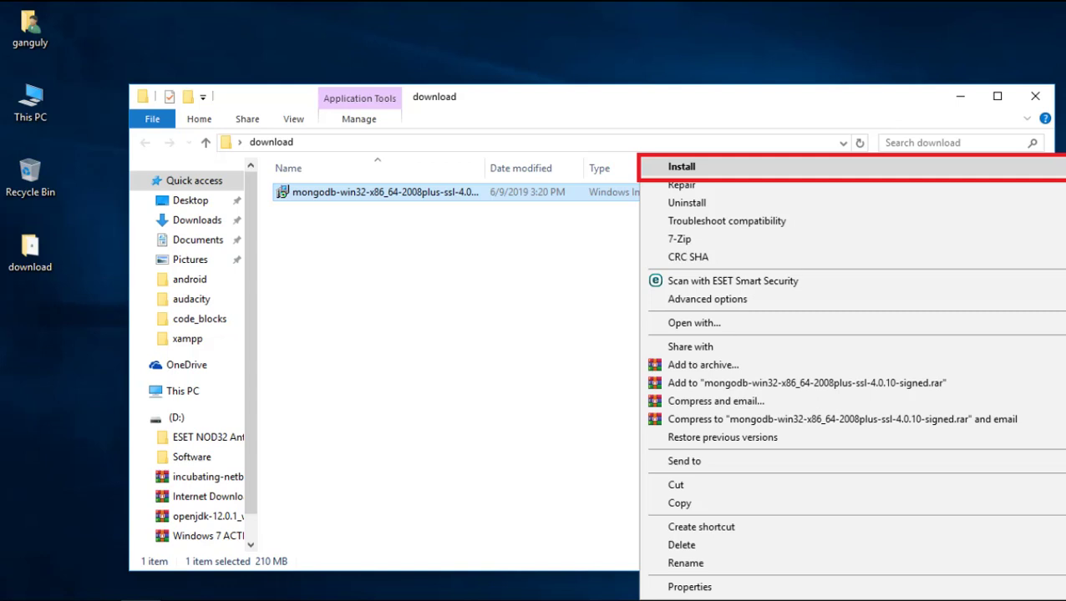
- Run the downloaded MongoDB 4.0.10 installer, accepting the license agreement and choosing the Complete setup type
click(681, 167)
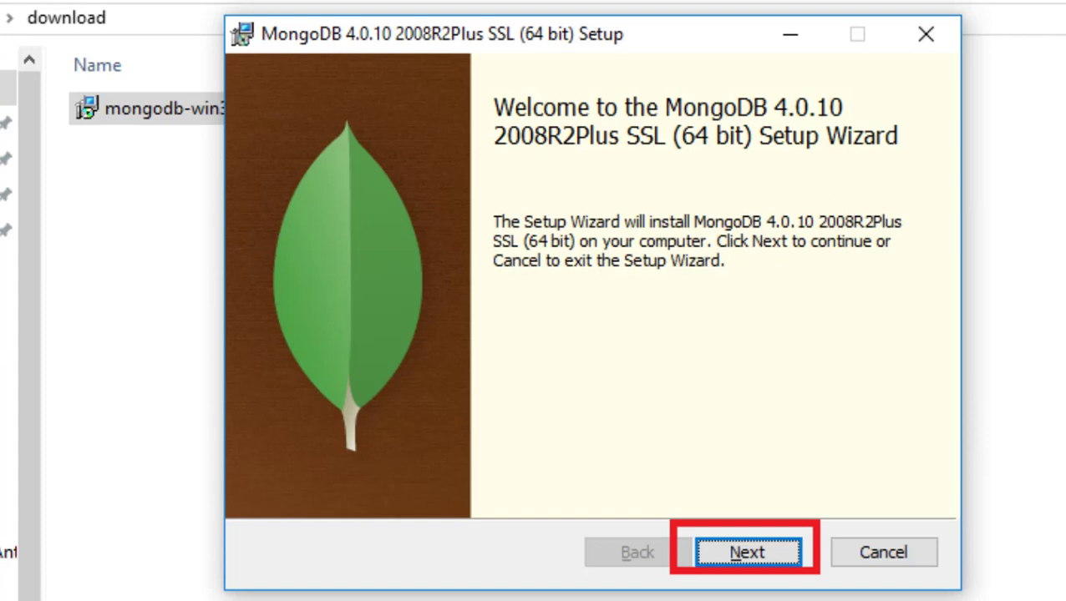
key(Return)
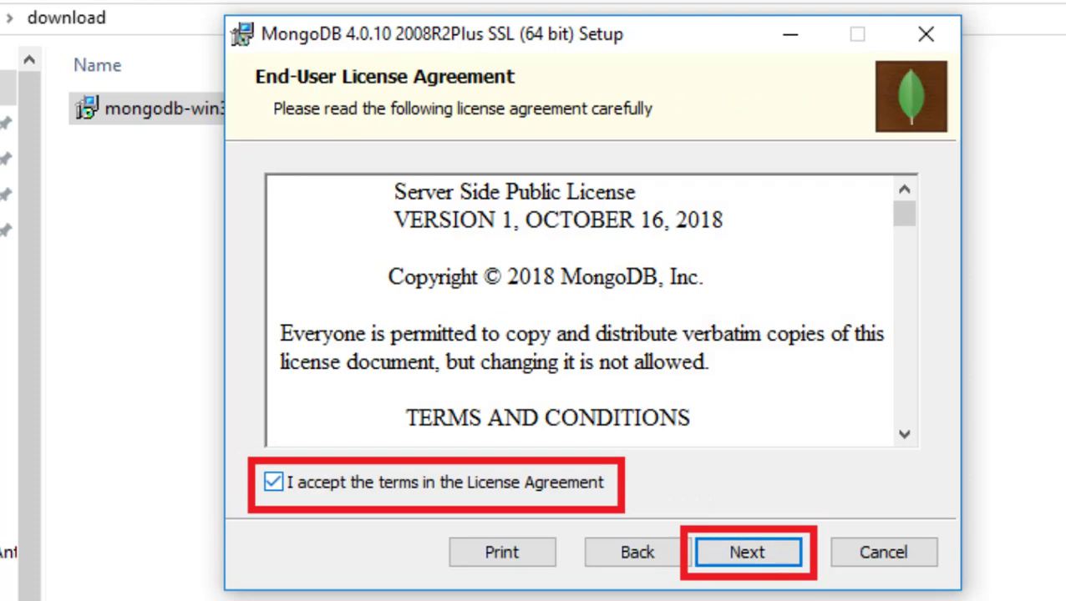
key(Return)
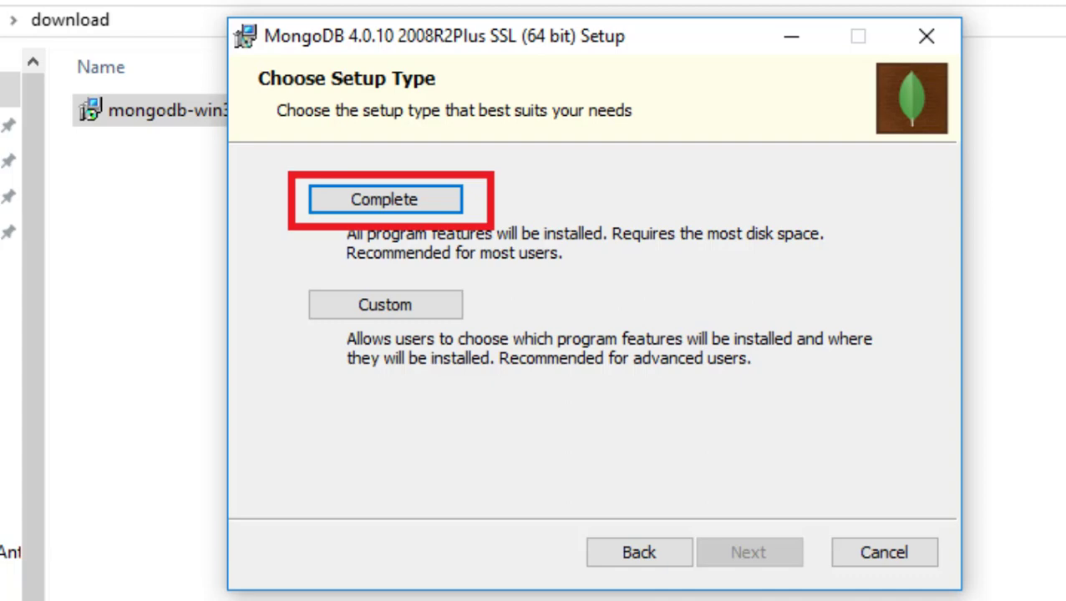
key(Return)
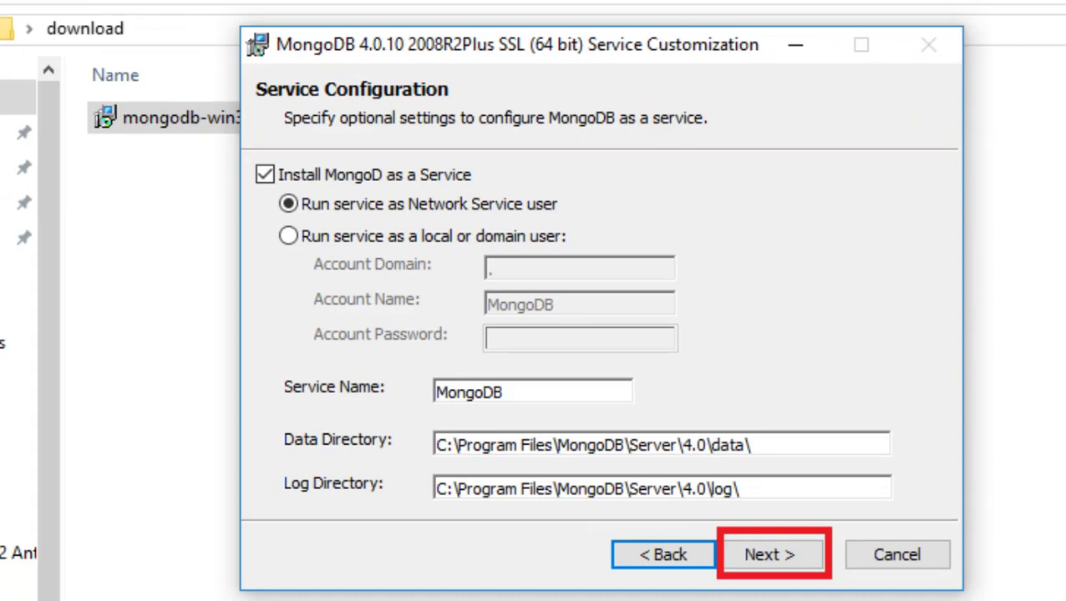
- Install MongoDB with MongoD running as a Network Service user service and MongoDB Compass included
key(Return)
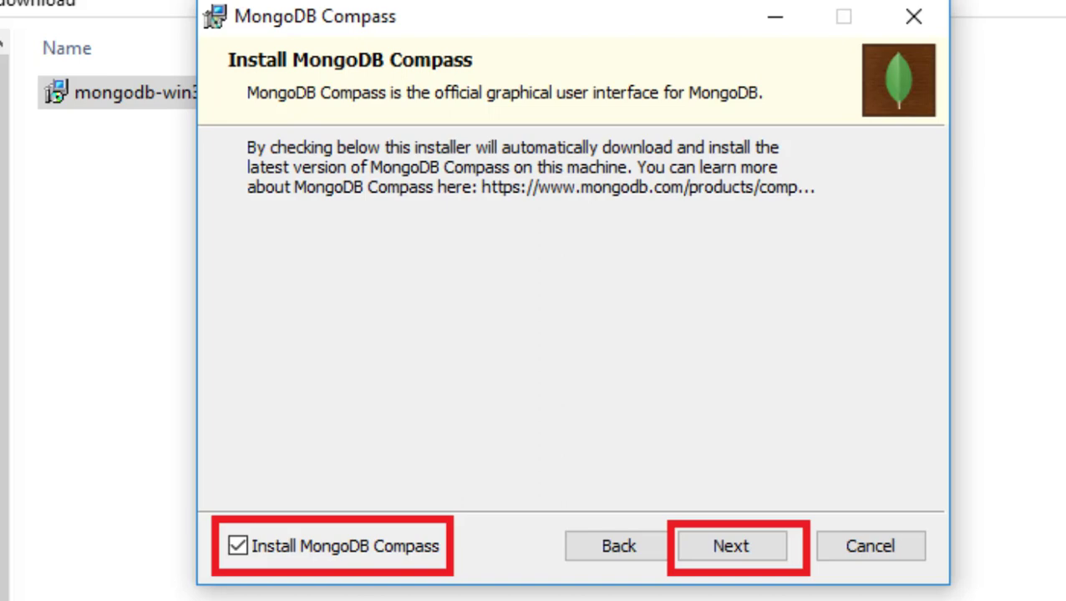
key(Return)
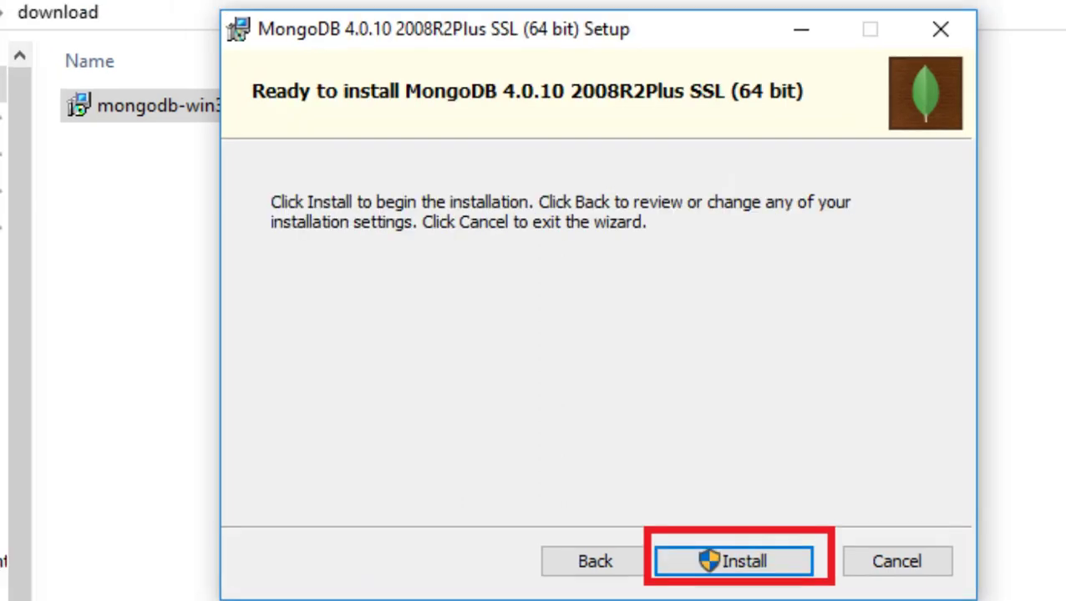
key(Return)
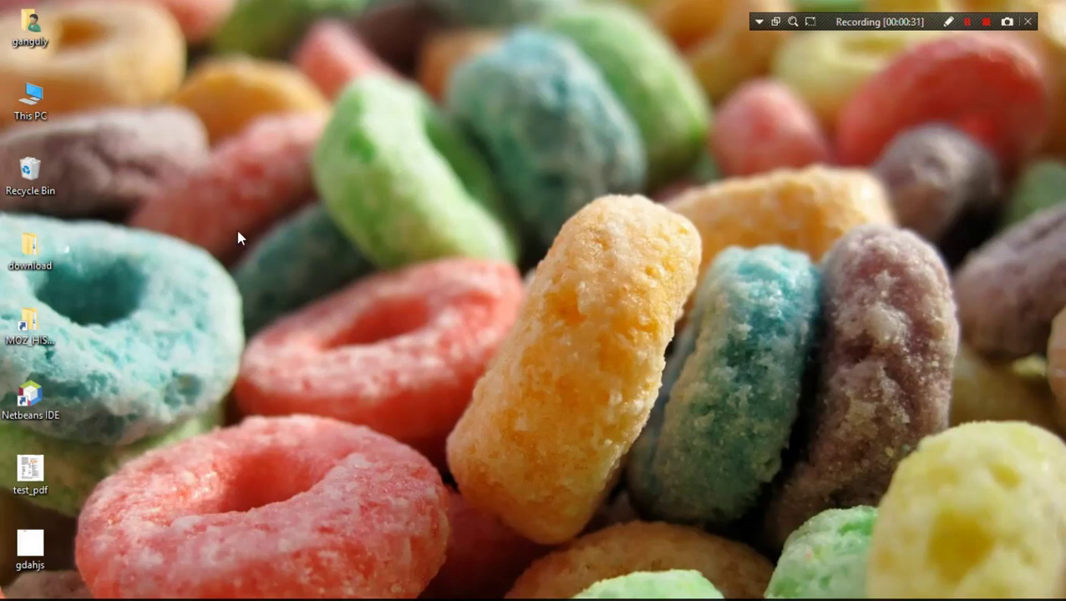
- Open the folder C:\Program Files\MongoDB\Server\4.0\bin from This PC and copy its address
double_click(48, 112)
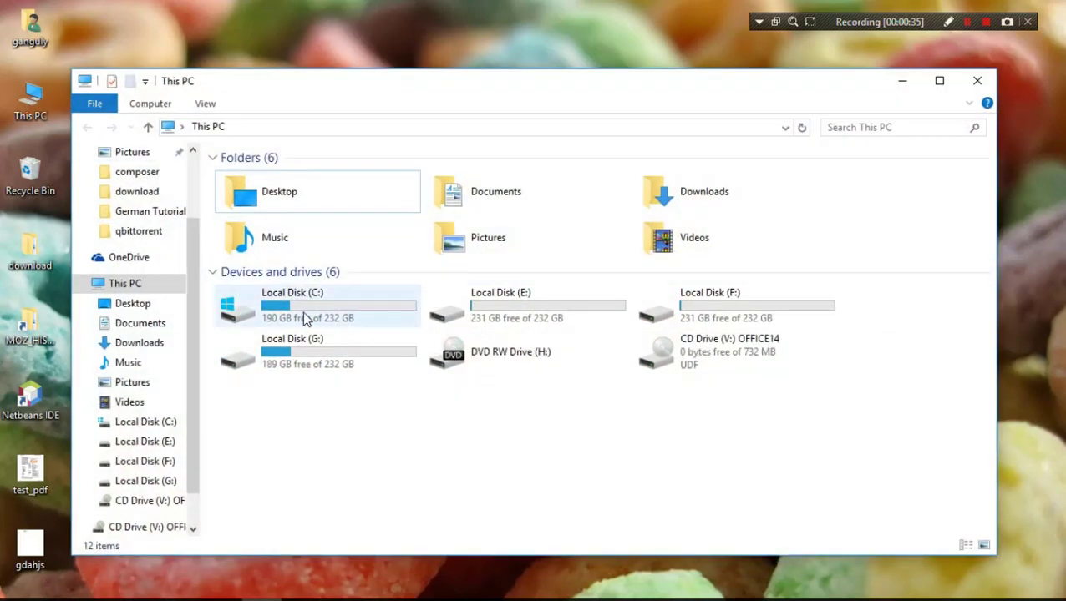
double_click(305, 316)
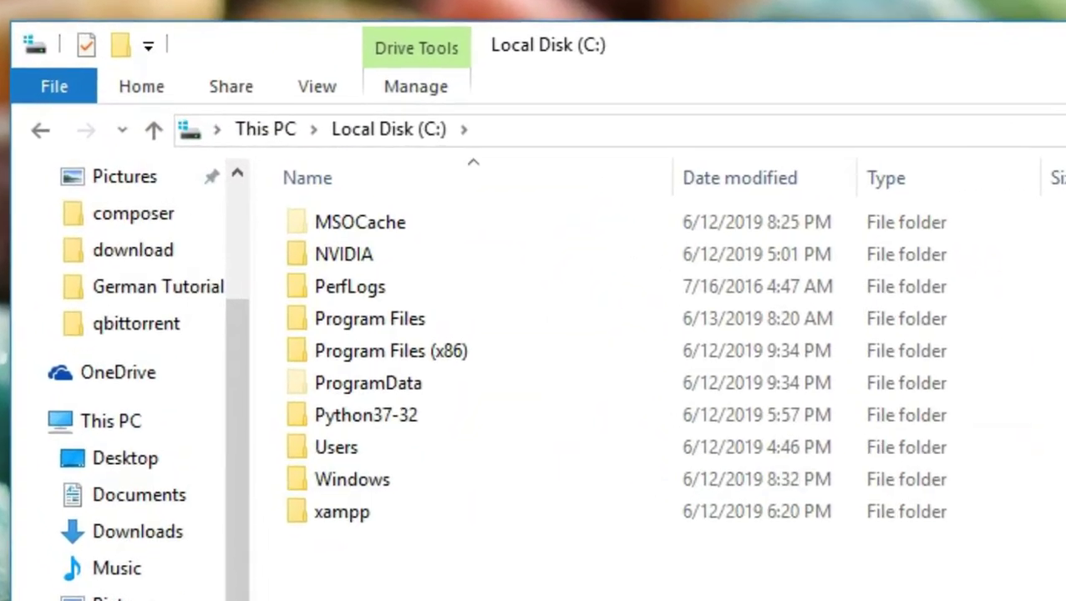
double_click(401, 322)
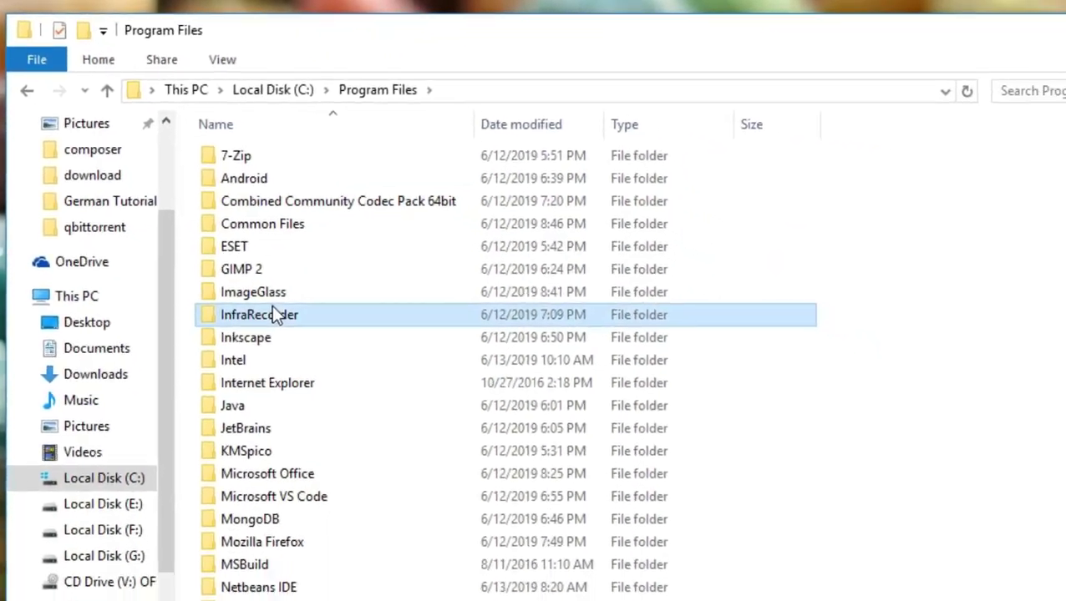
key(m)
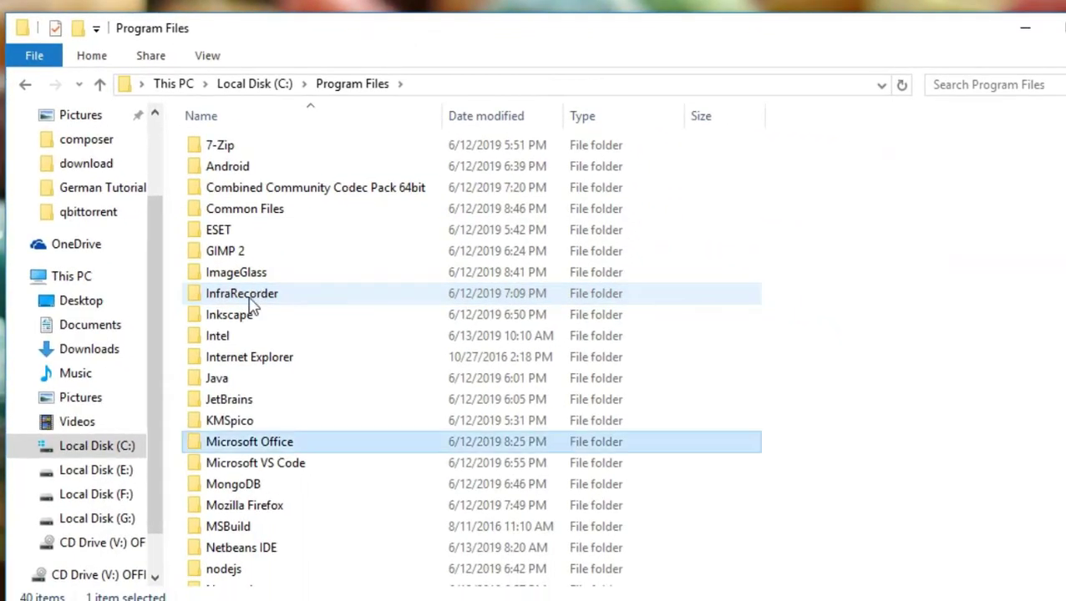
click(250, 488)
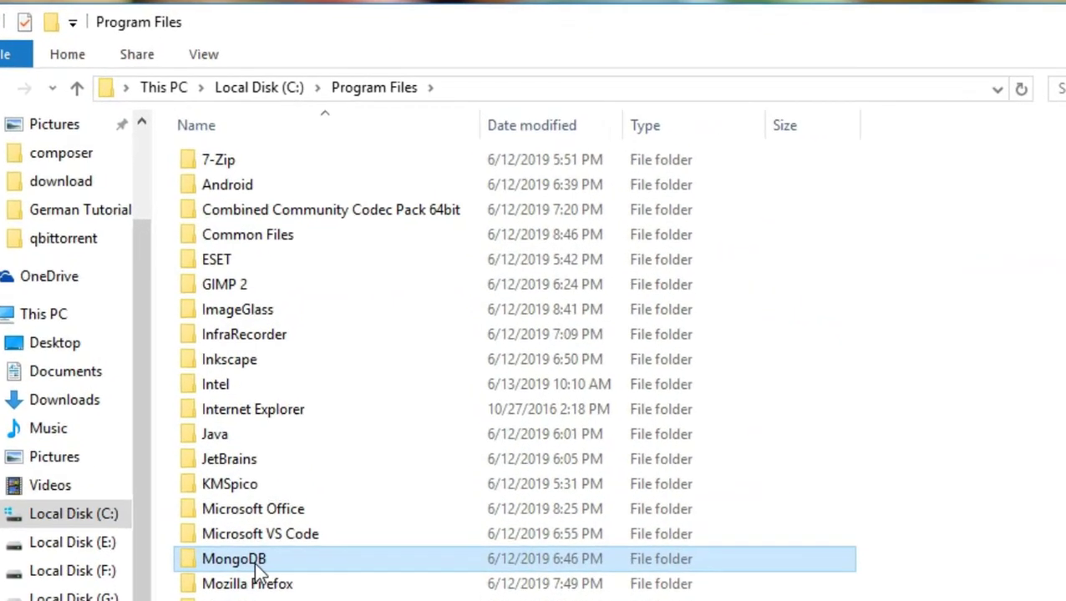
double_click(242, 486)
double_click(241, 219)
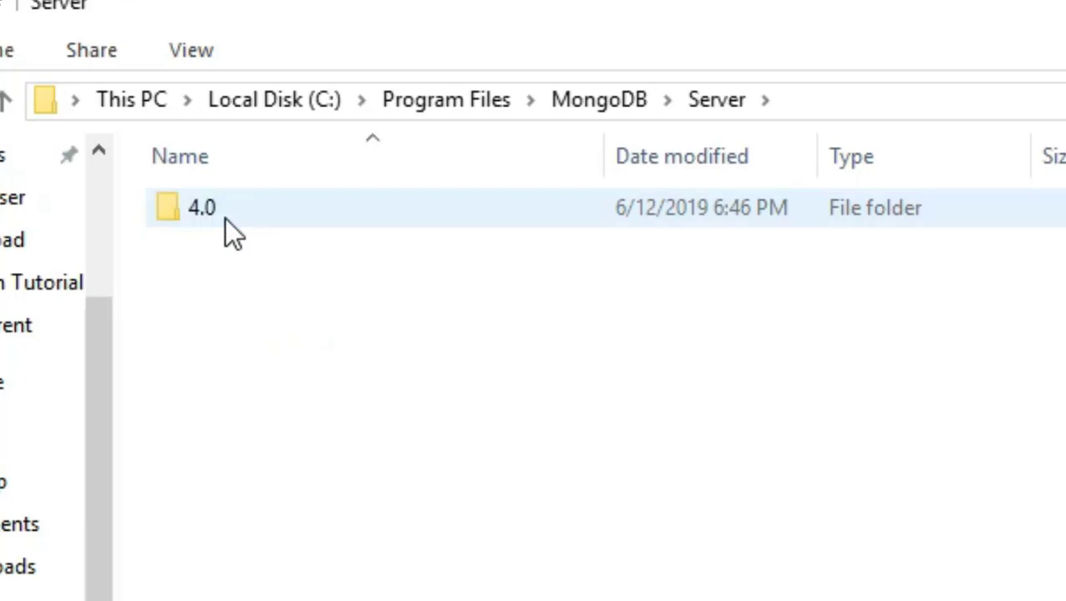
double_click(225, 219)
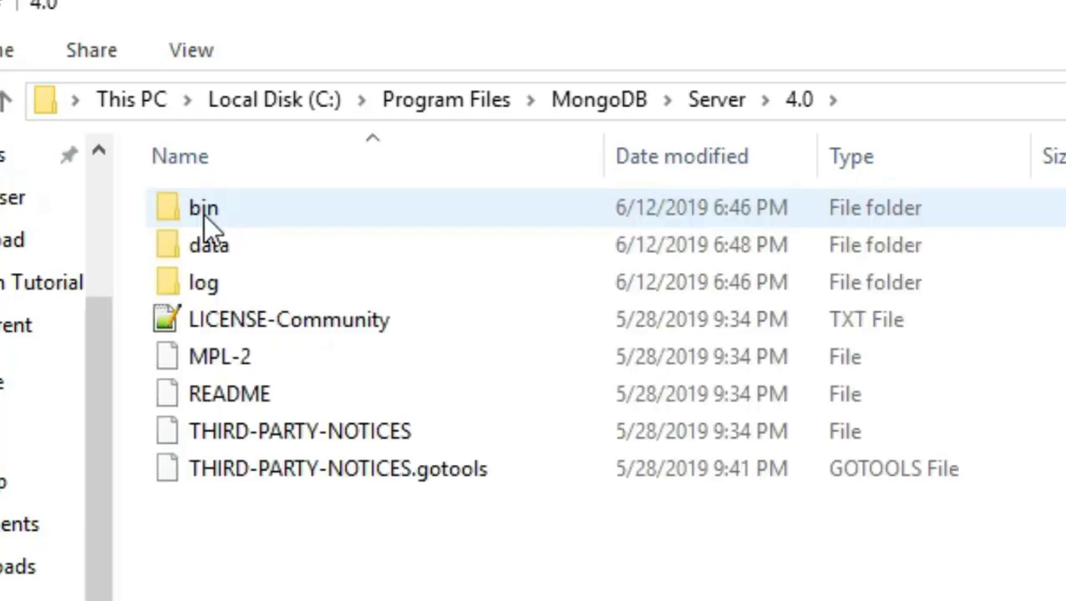
double_click(231, 219)
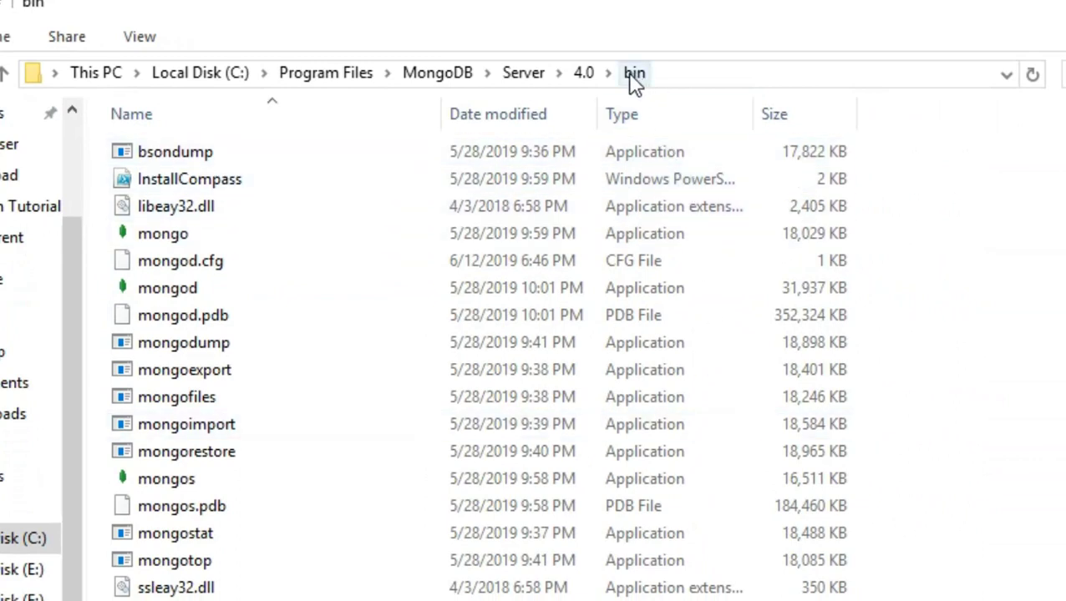
right_click(637, 81)
click(660, 92)
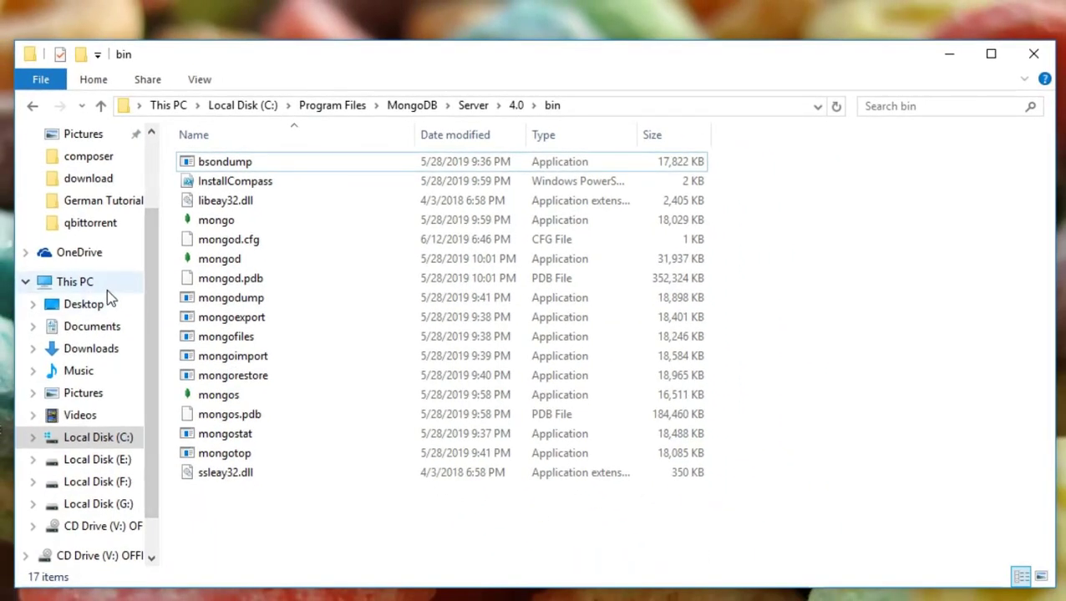
- Open the Environment Variables dialog through the advanced system settings in the properties of This PC
right_click(106, 288)
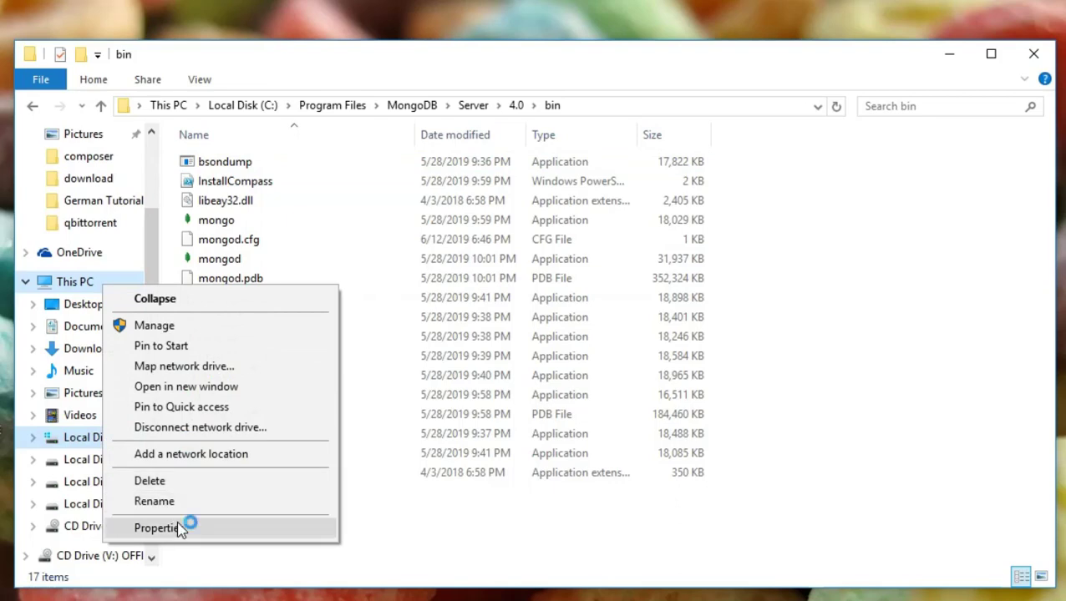
click(182, 521)
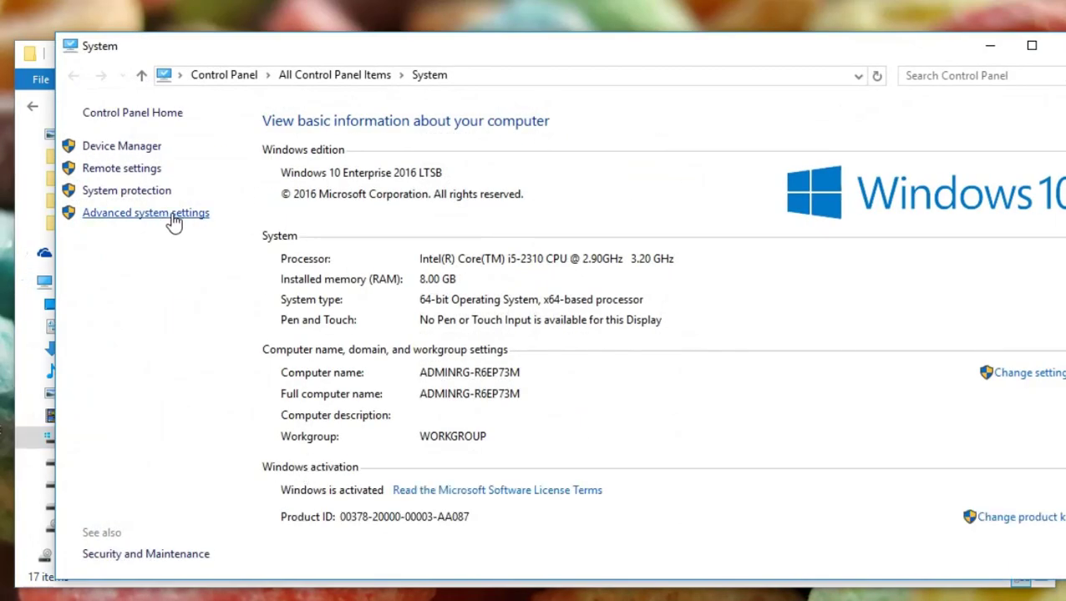
click(174, 217)
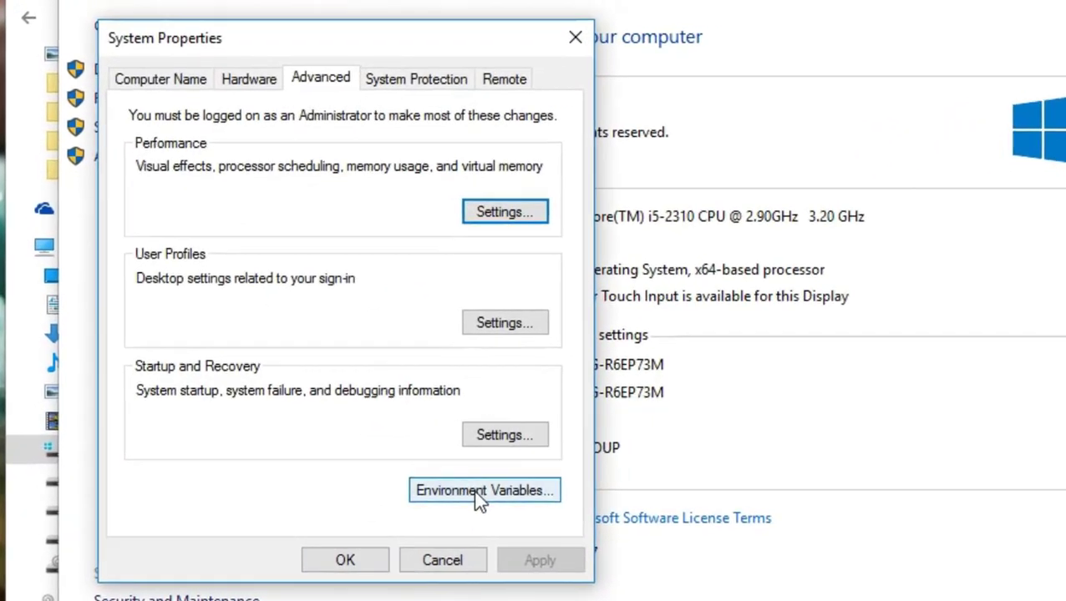
click(480, 495)
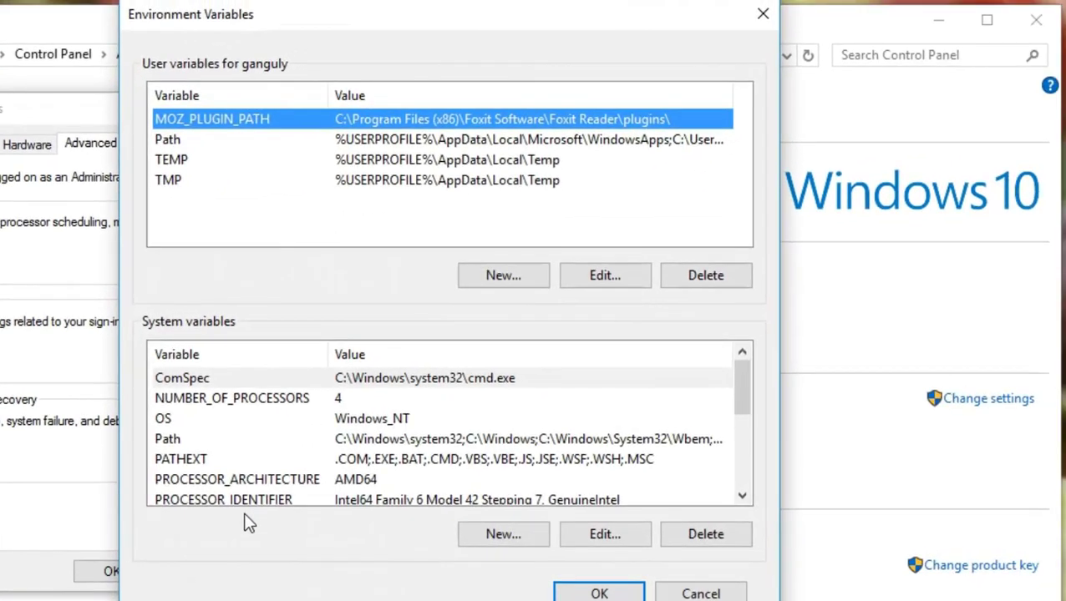
click(185, 142)
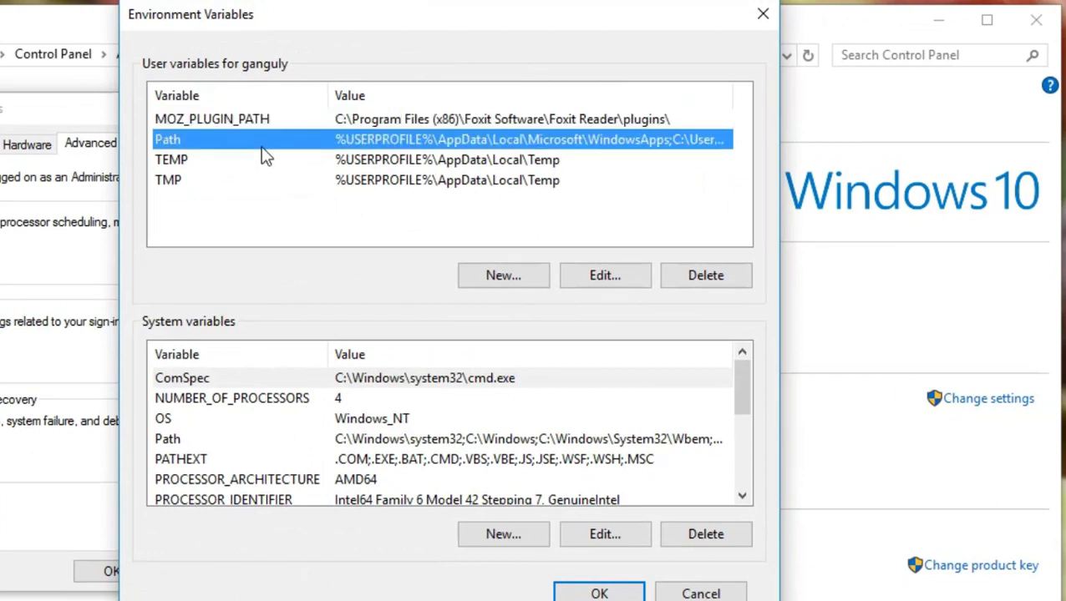
click(487, 274)
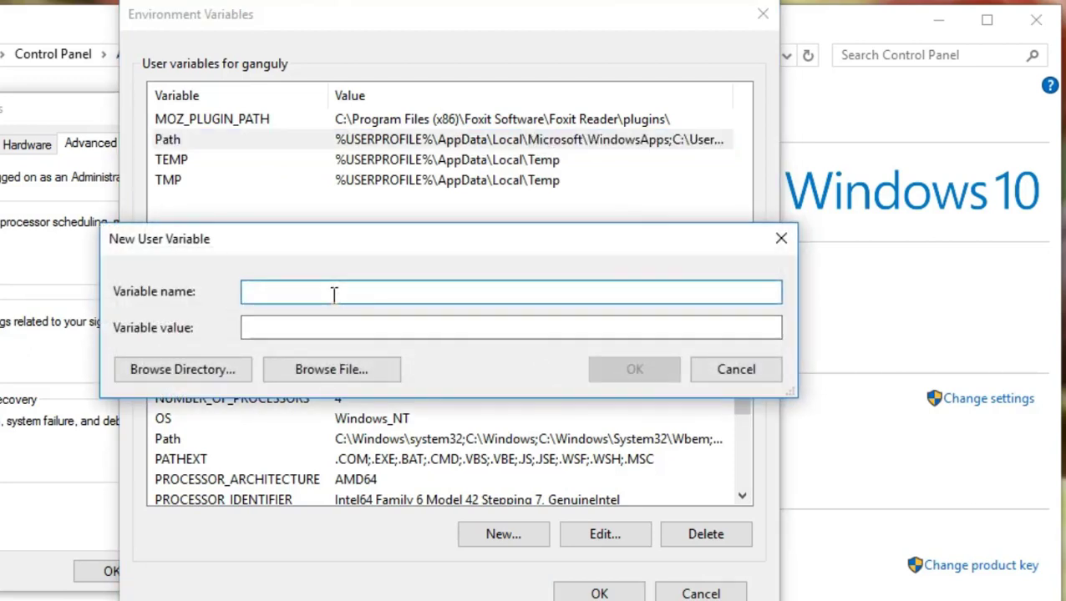
text(PATH)
click(322, 317)
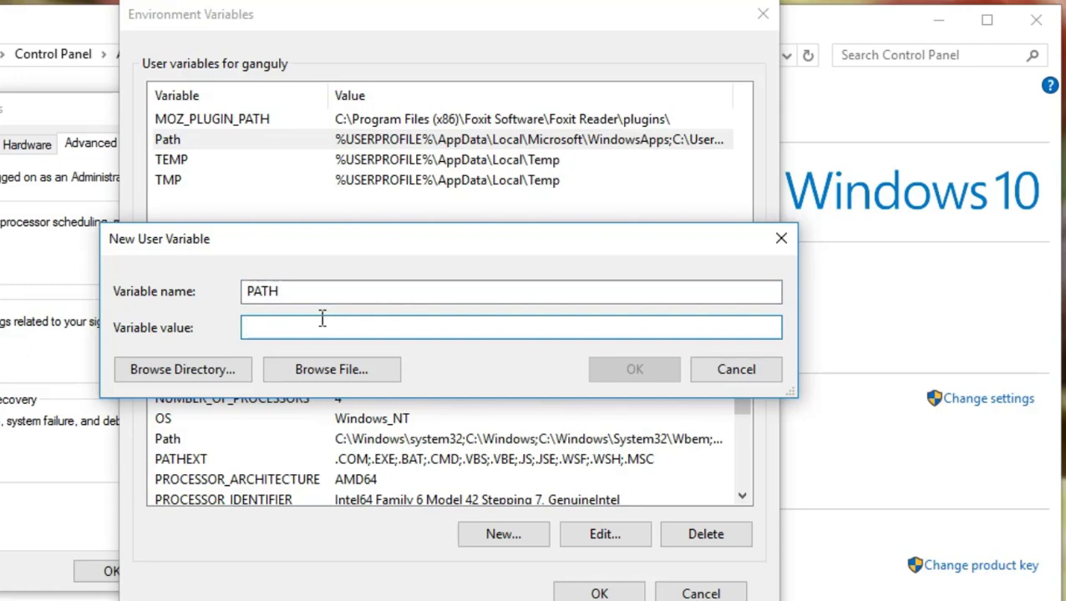
text(C:\Program Files\MongoDB\Server\4.0\bin)
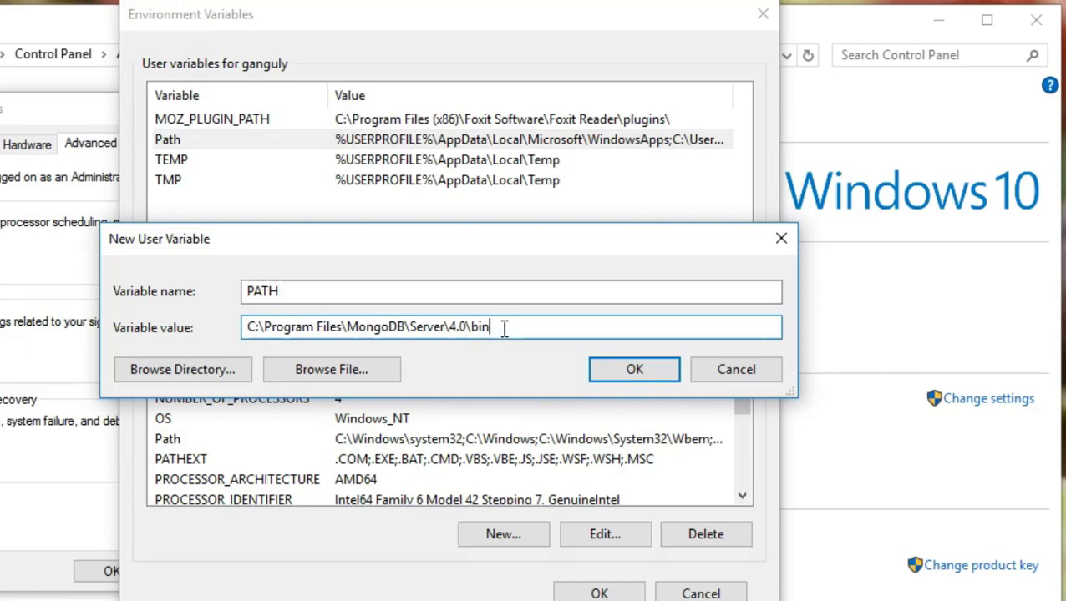
text(;)
drag(393, 252, 391, 346)
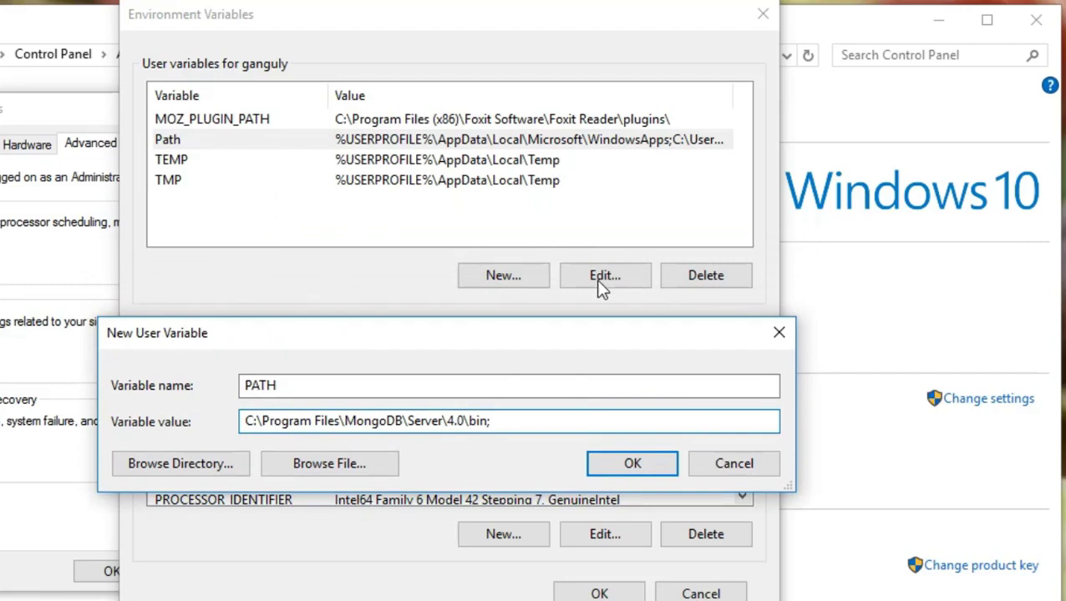
drag(522, 335, 565, 289)
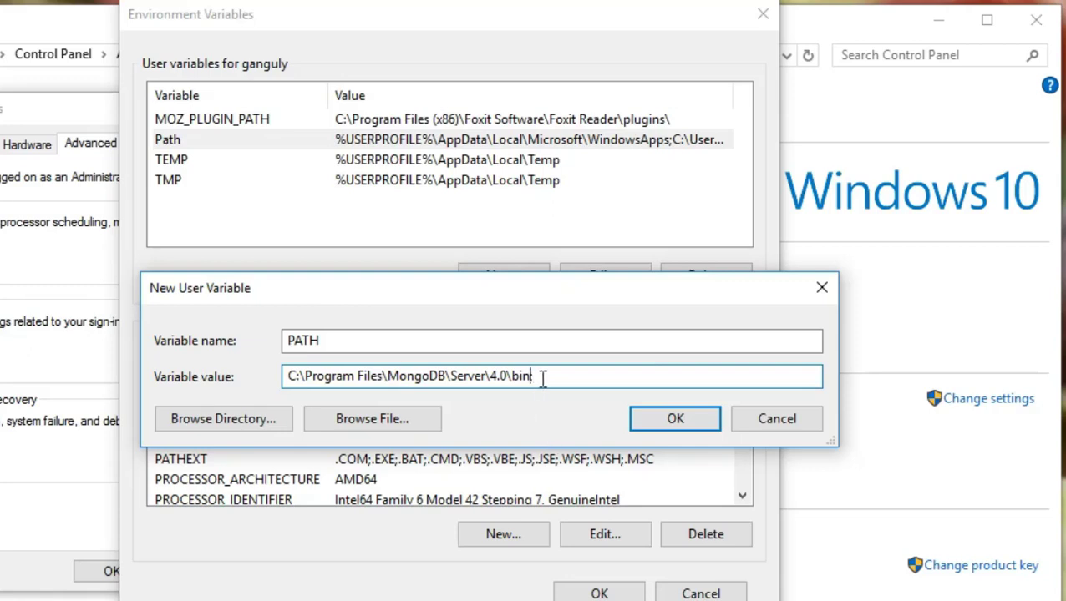
text(C:\Program Files\MongoDB\Server\4.0\bin)
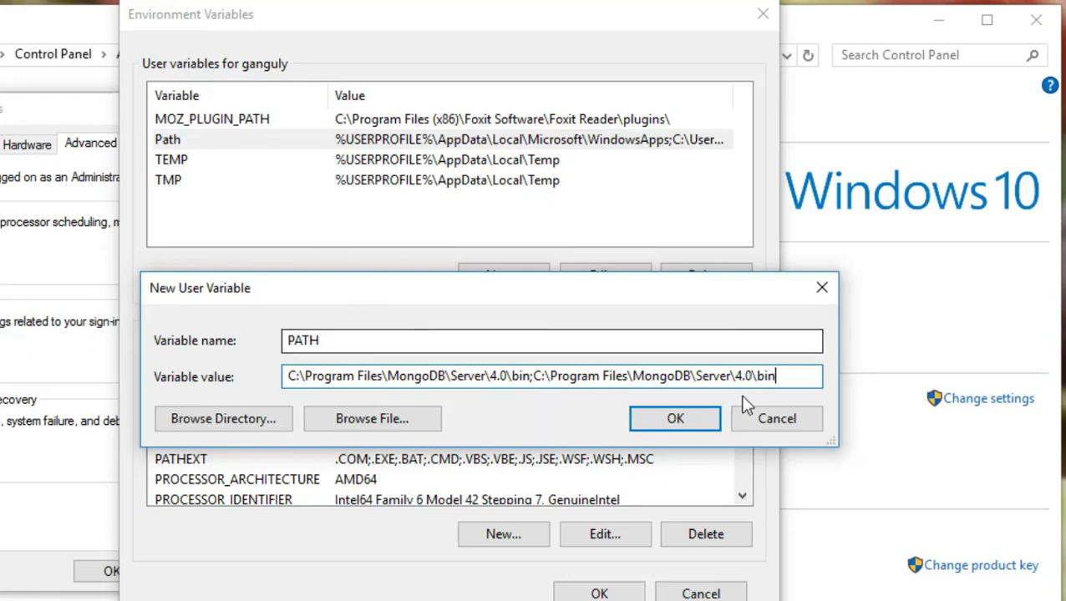
click(775, 419)
- Add C:\Program Files\MongoDB\Server\4.0\bin as a new entry in the user variable Path and accept all open dialogs
click(448, 142)
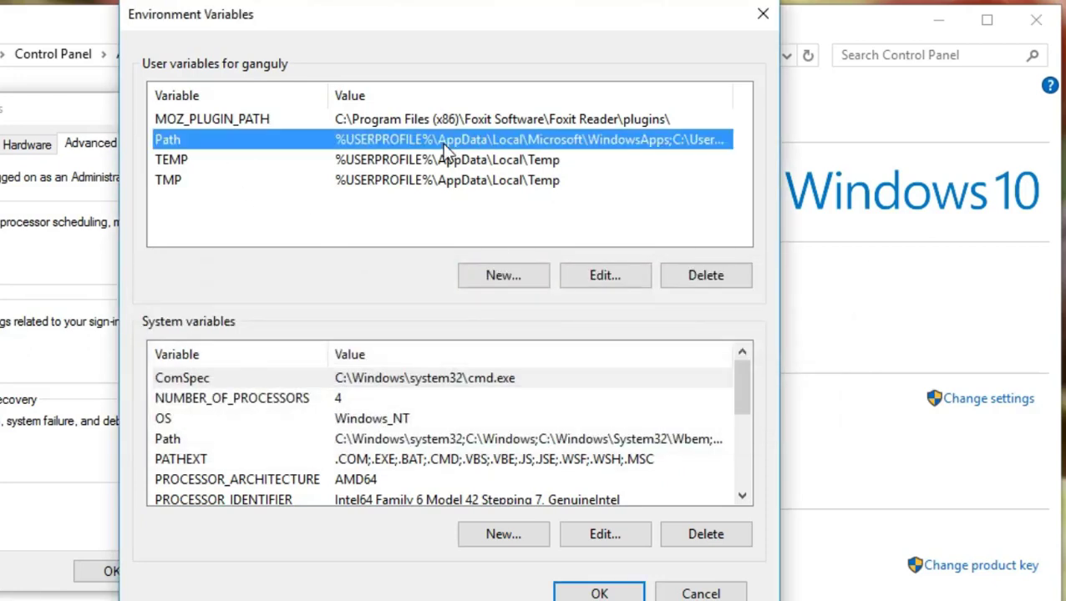
click(598, 278)
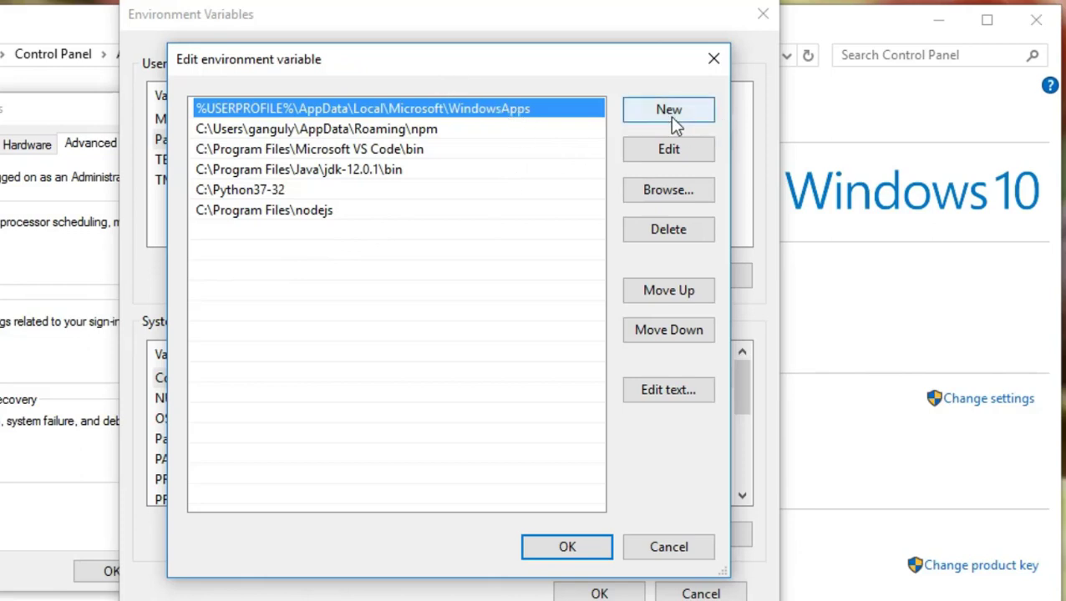
click(644, 109)
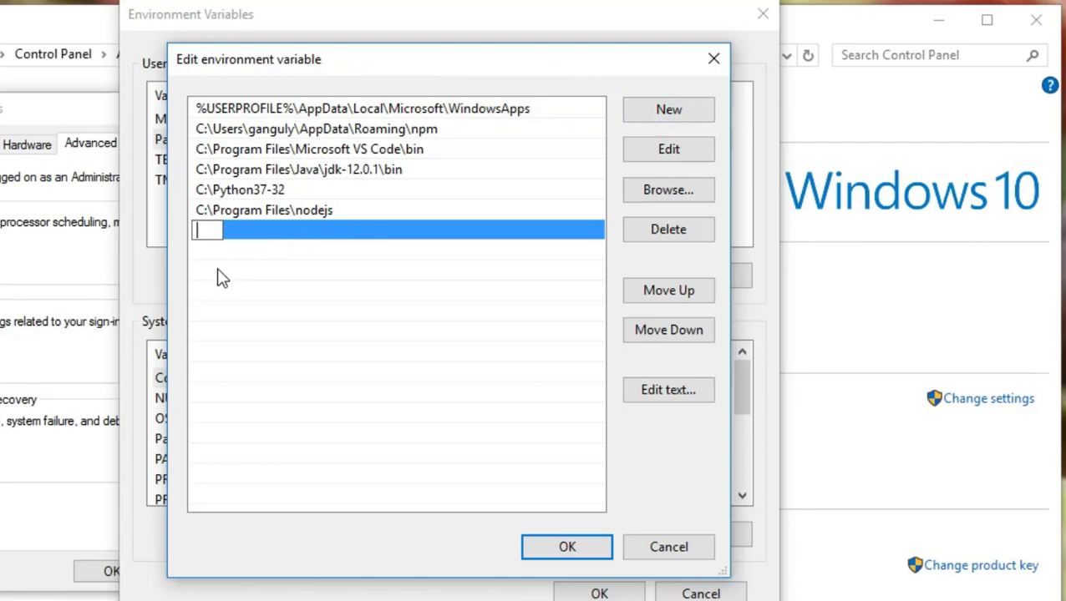
text(C:\Program Files\MongoDB\Server\4.0\bin)
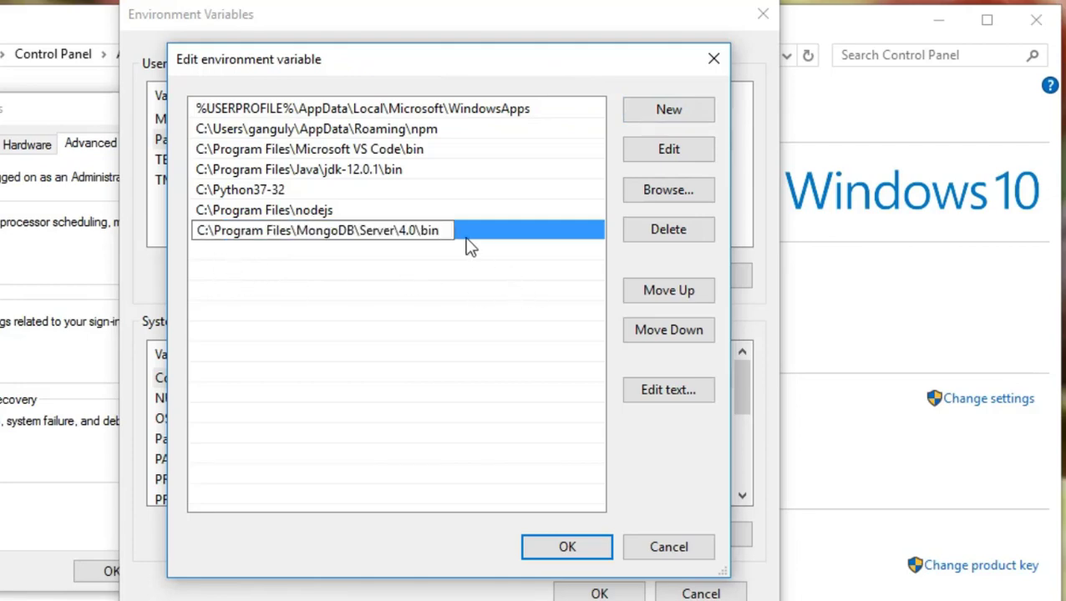
key(Return)
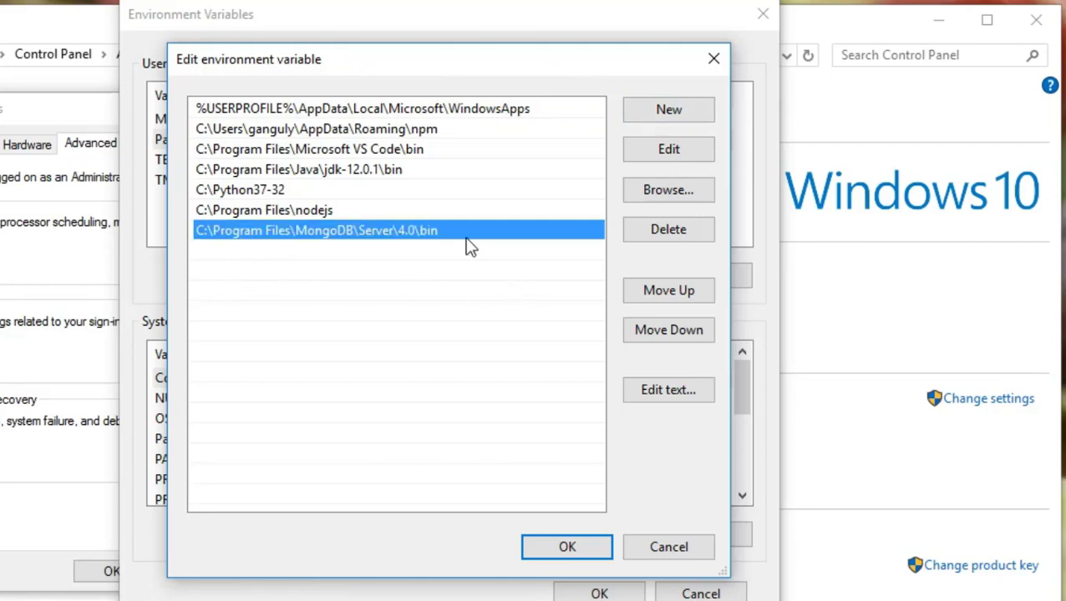
click(552, 551)
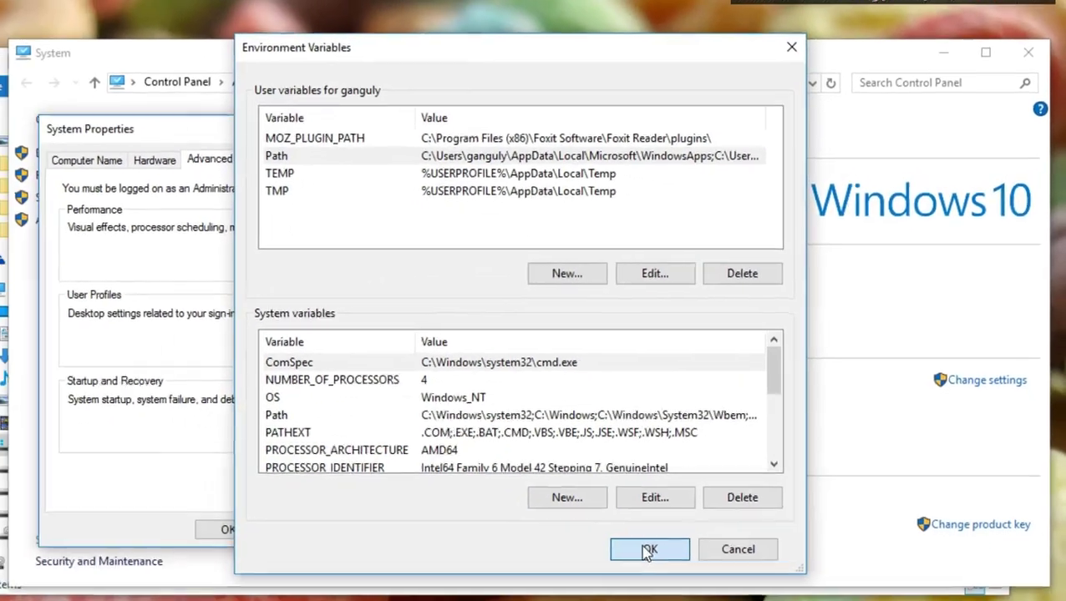
click(599, 592)
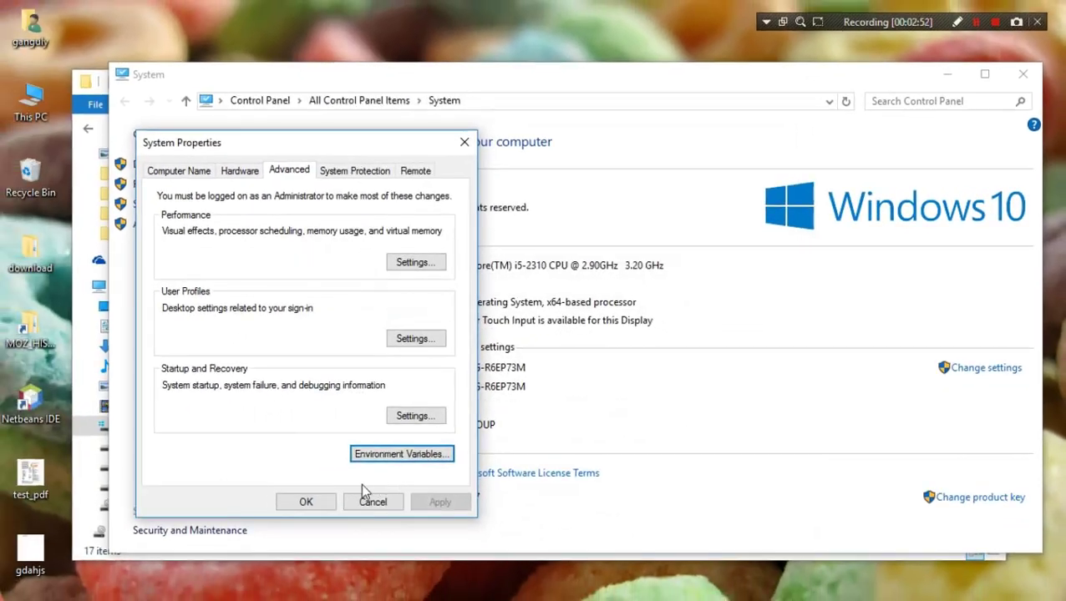
click(306, 502)
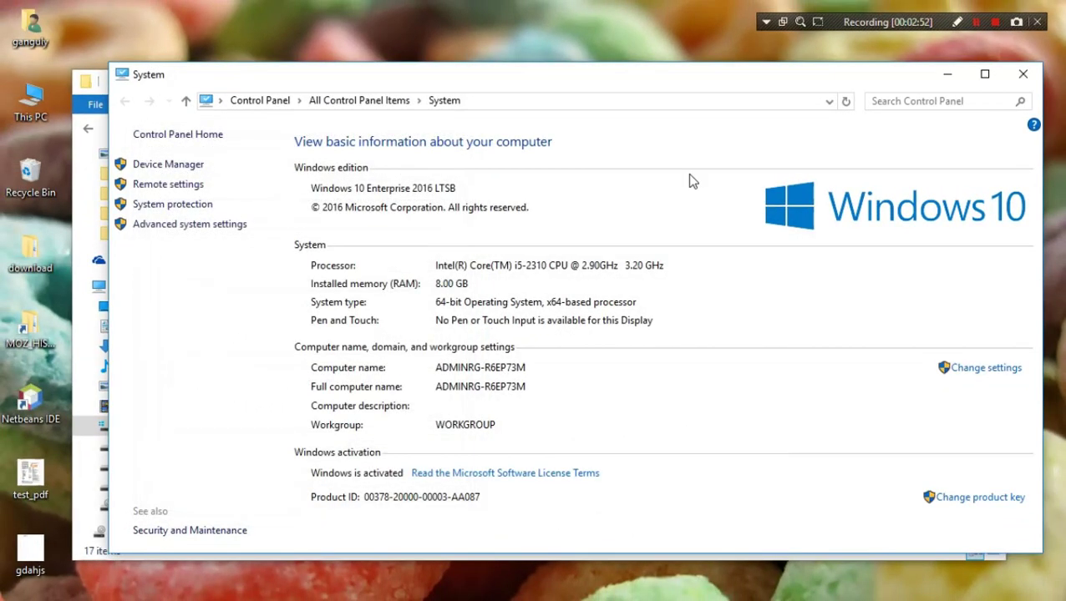
- Close the System and File Explorer windows to return to the desktop
click(1021, 75)
click(987, 81)
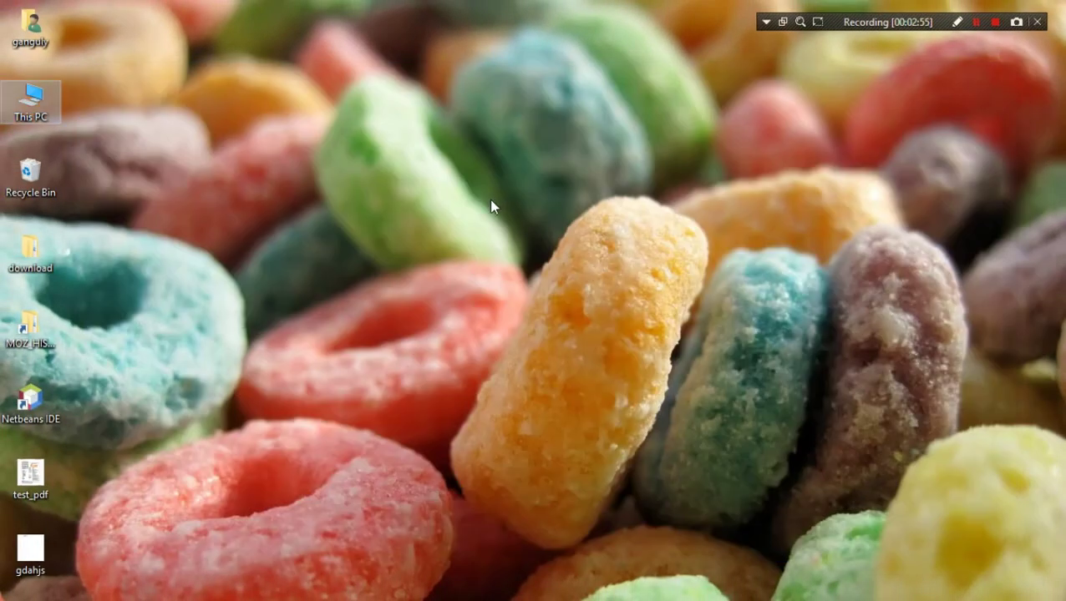
right_click(493, 198)
click(535, 244)
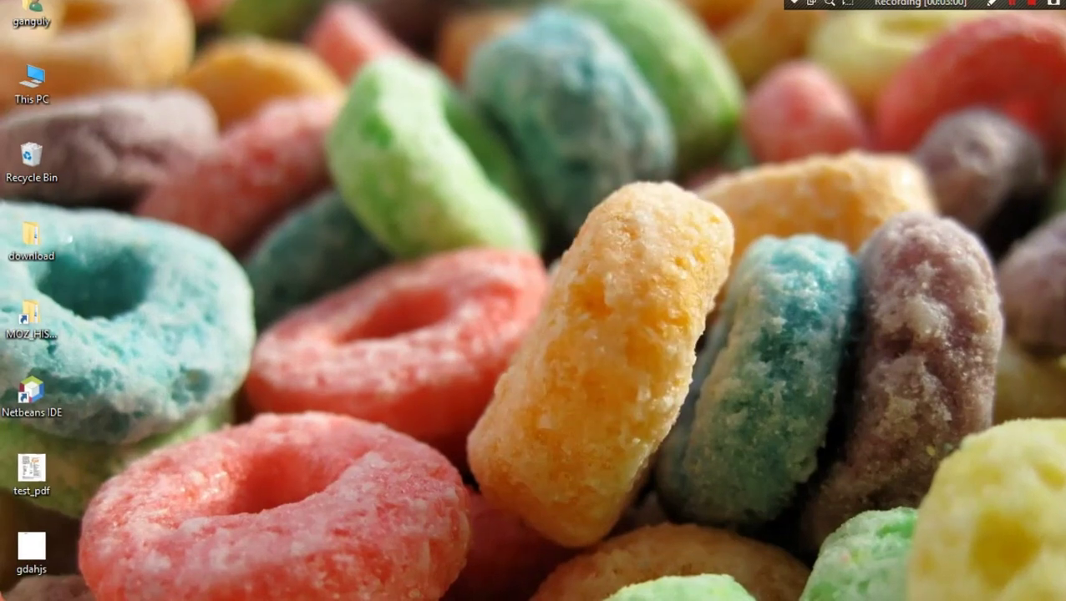
- Open Command Prompt and check the MongoDB shell version with the command mongo -version
click(109, 595)
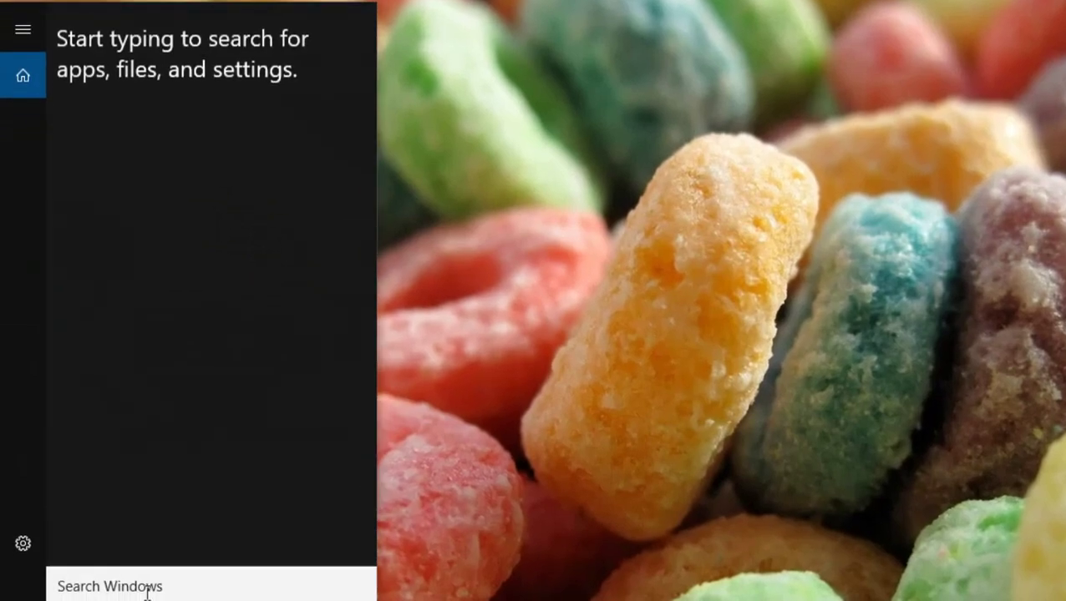
text(cmd)
key(Return)
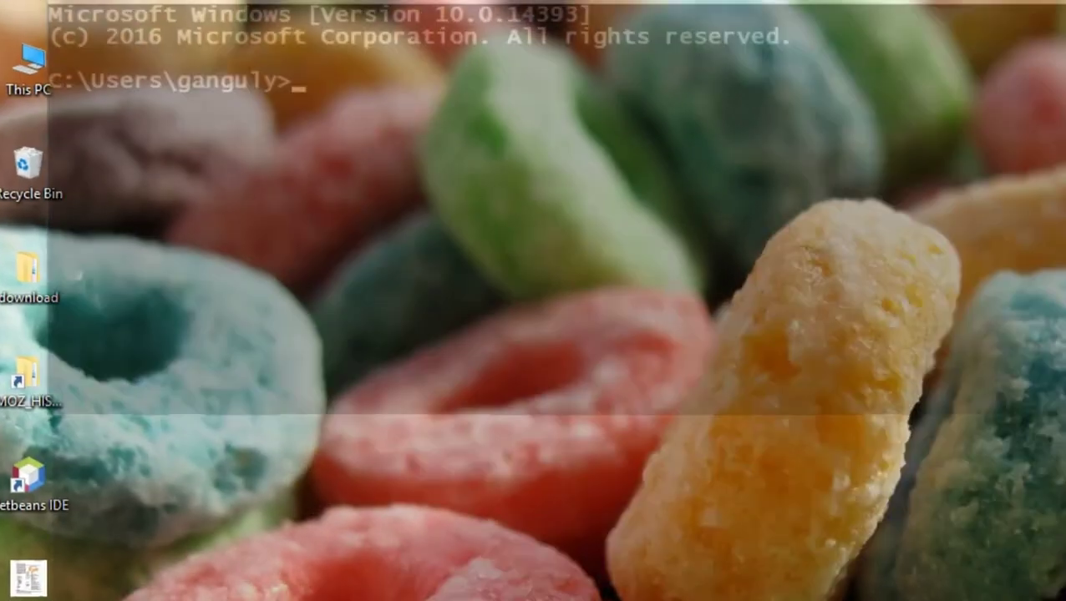
text(mongo)
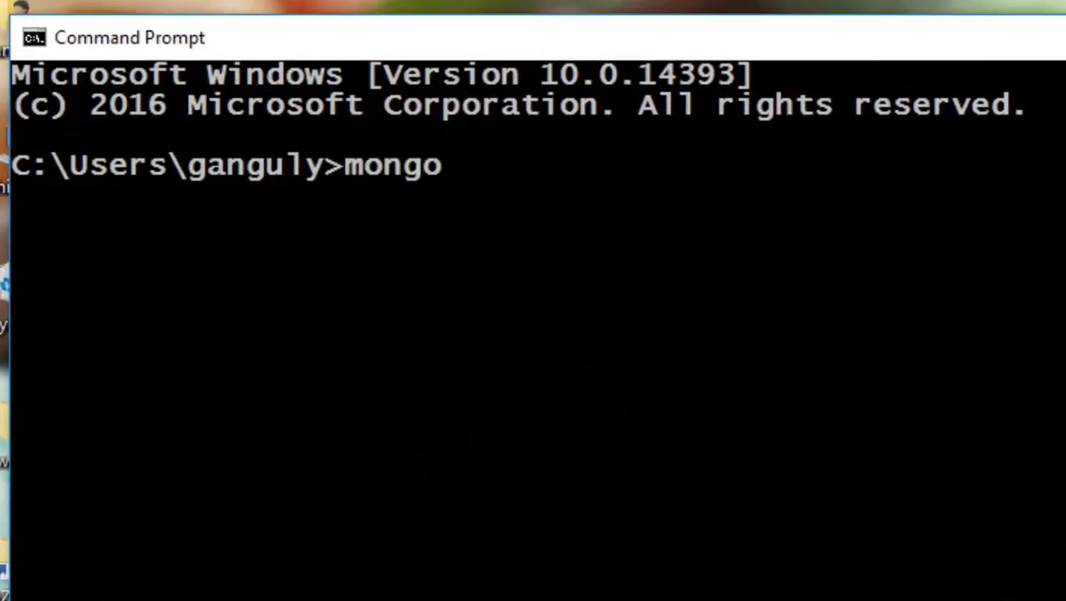
text( -version)
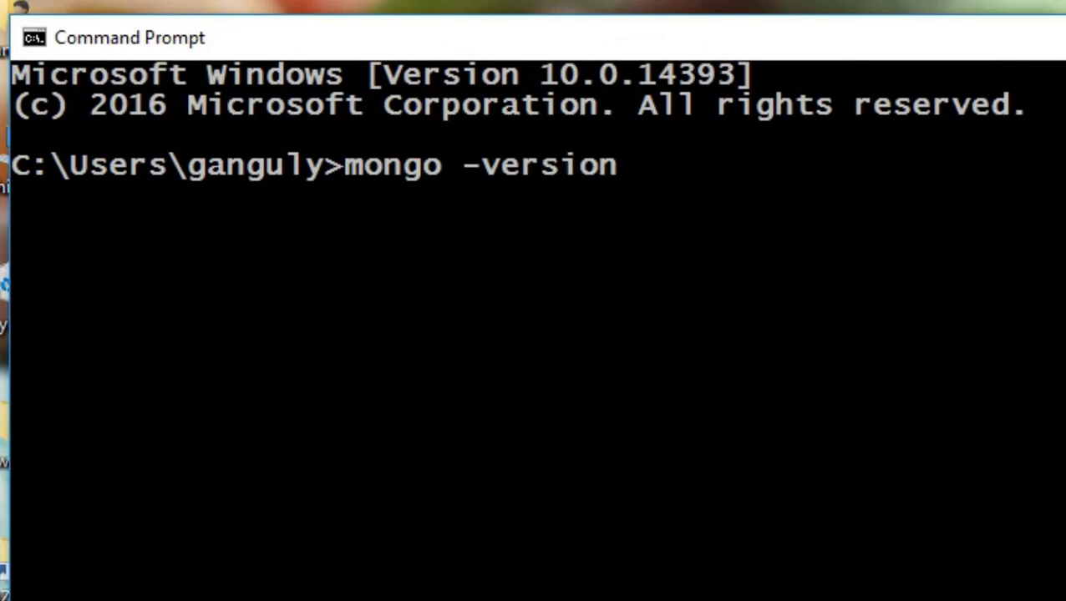
key(Return)
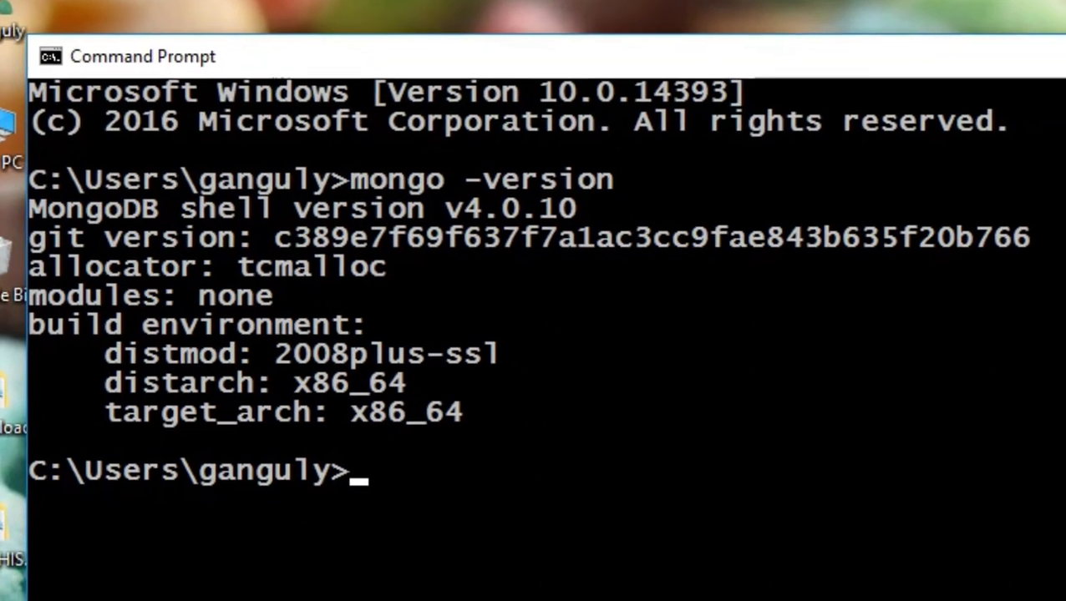
- Start the MongoDB shell with the command mongo and list the databases with show dbs
text(mongo)
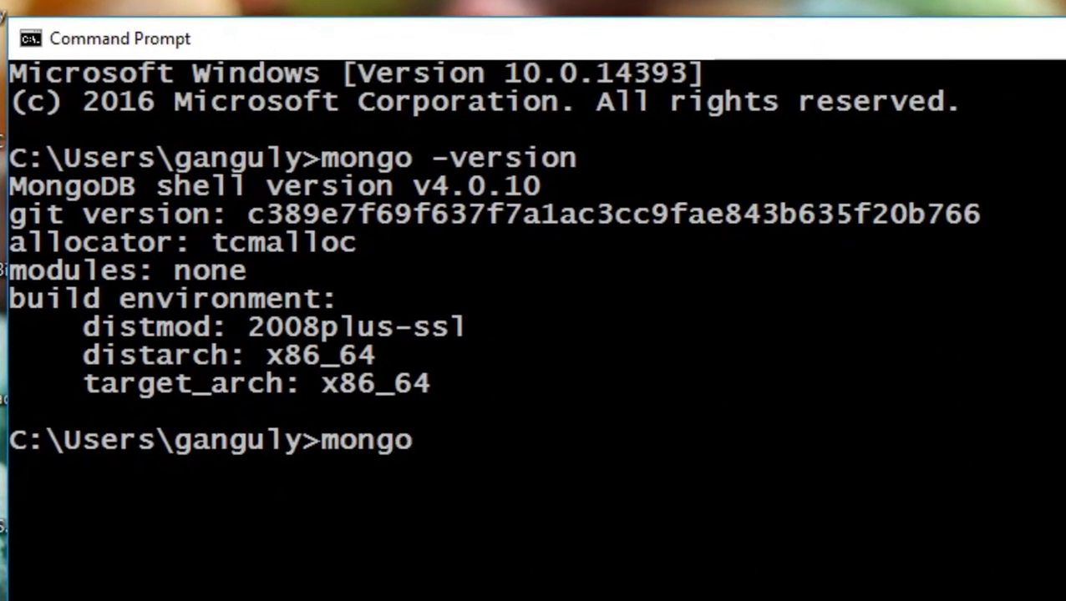
key(Return)
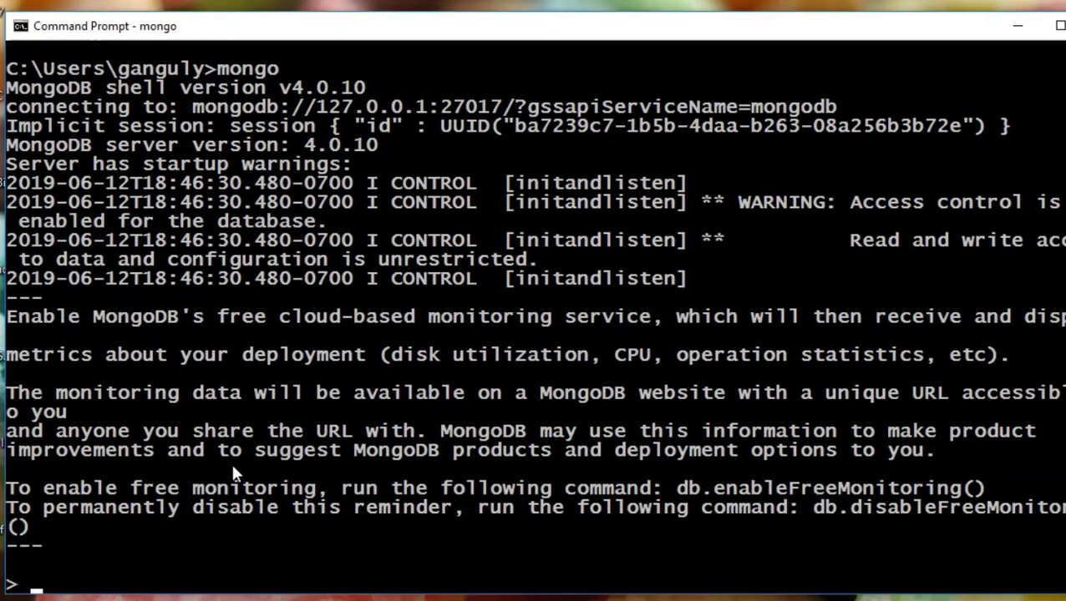
scroll(329, 426, down, 1)
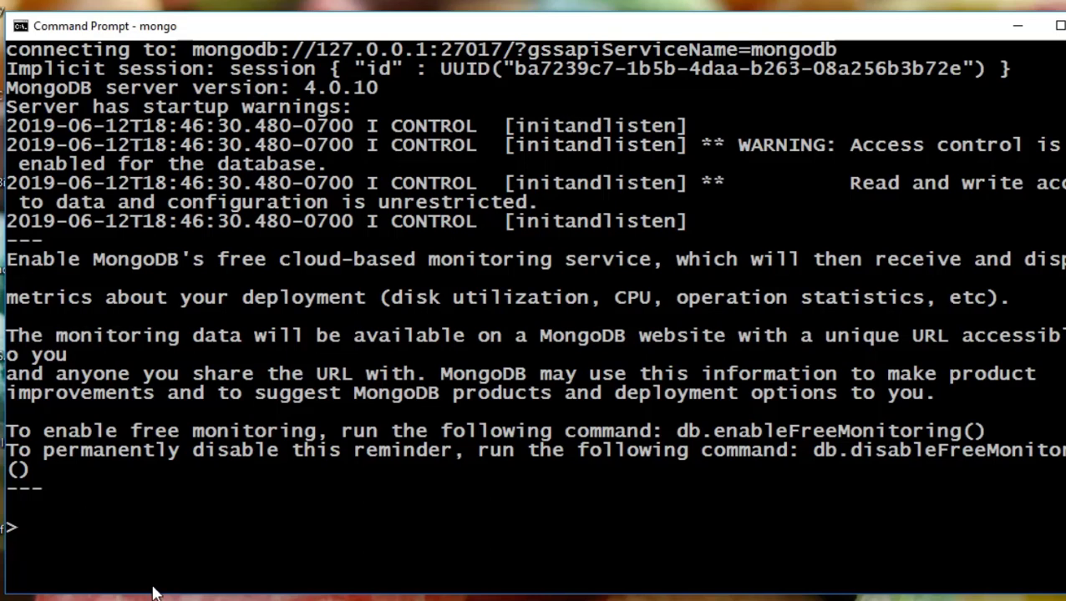
text(show db)
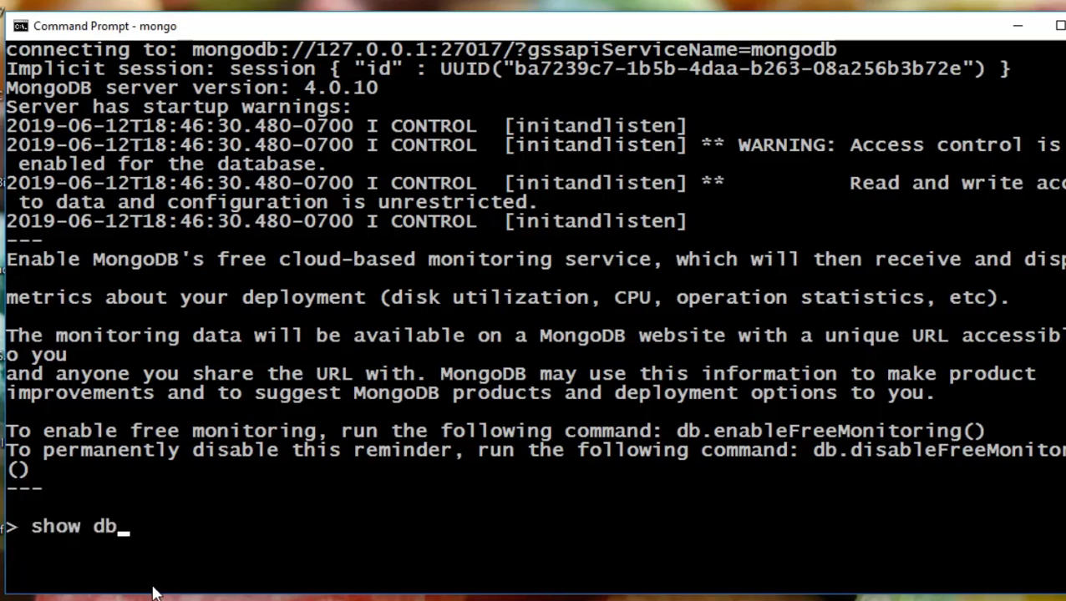
text(s)
key(Return)
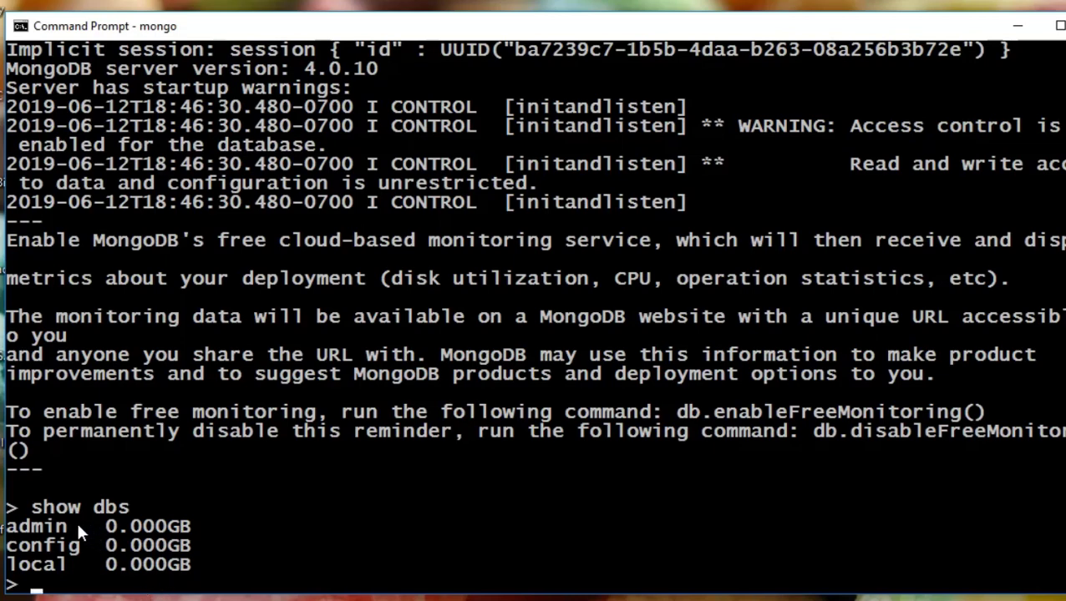
scroll(75, 526, down, 2)
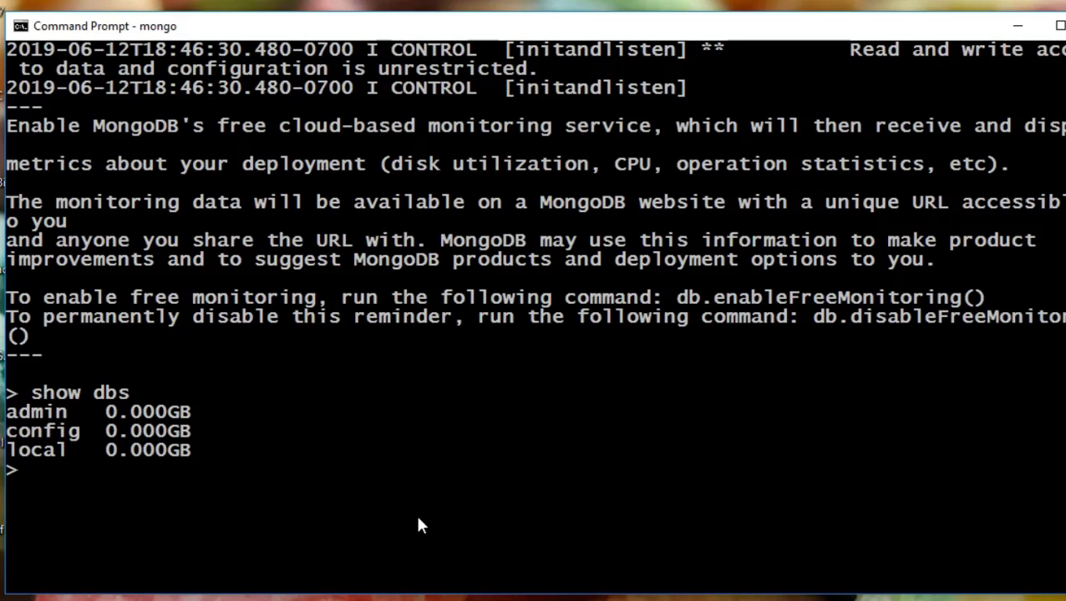
- Leave the MongoDB shell with exit and clear the Command Prompt screen with cls
text(exit)
key(Return)
text(cls)
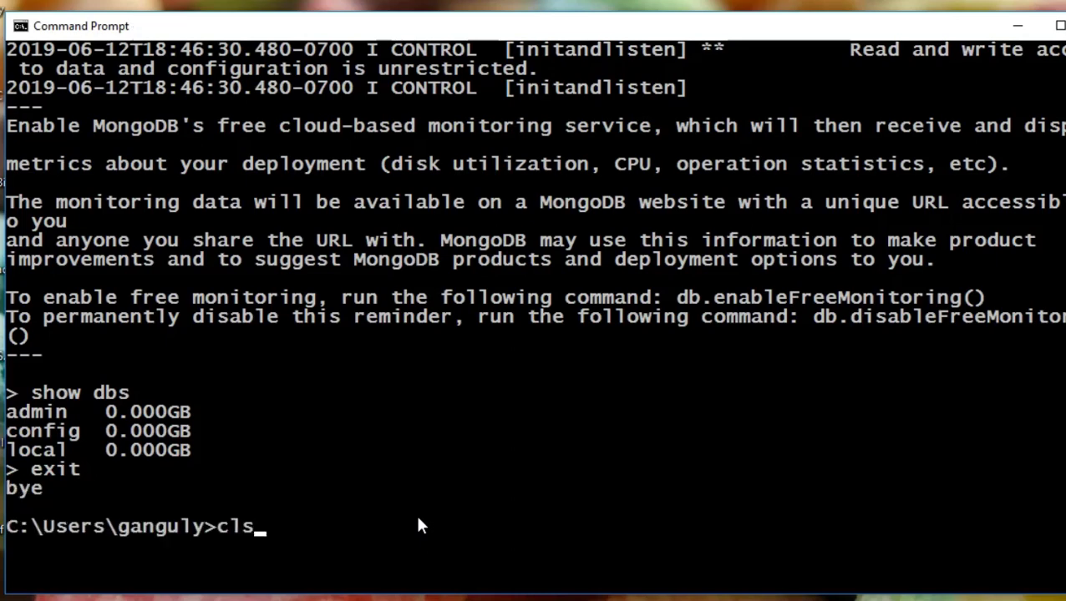
key(Return)
- Close Command Prompt with the exit command to return to the desktop
text(exi)
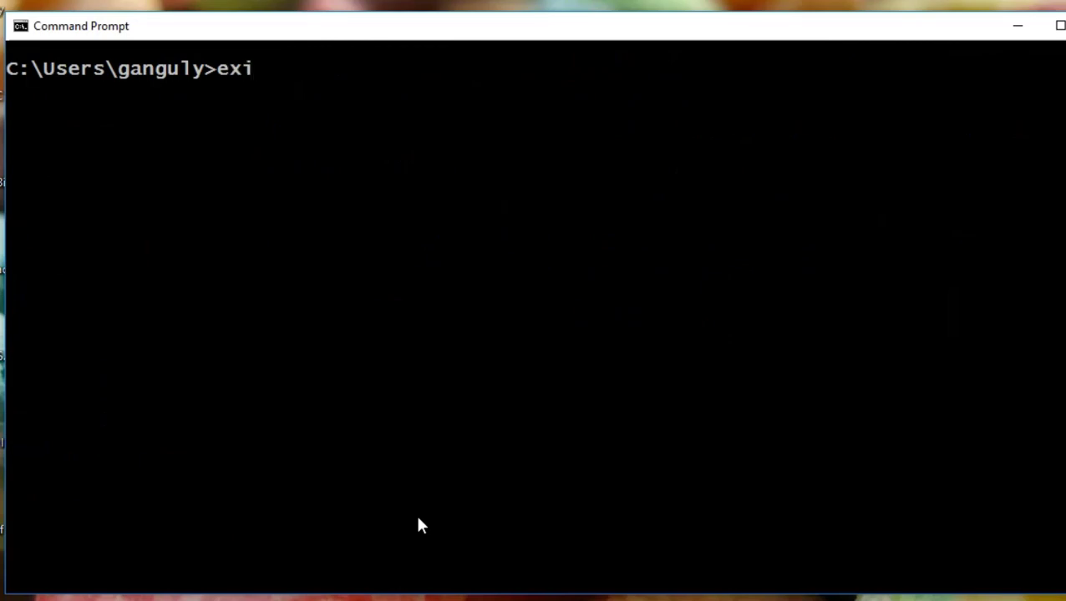
text(t)
key(Return)
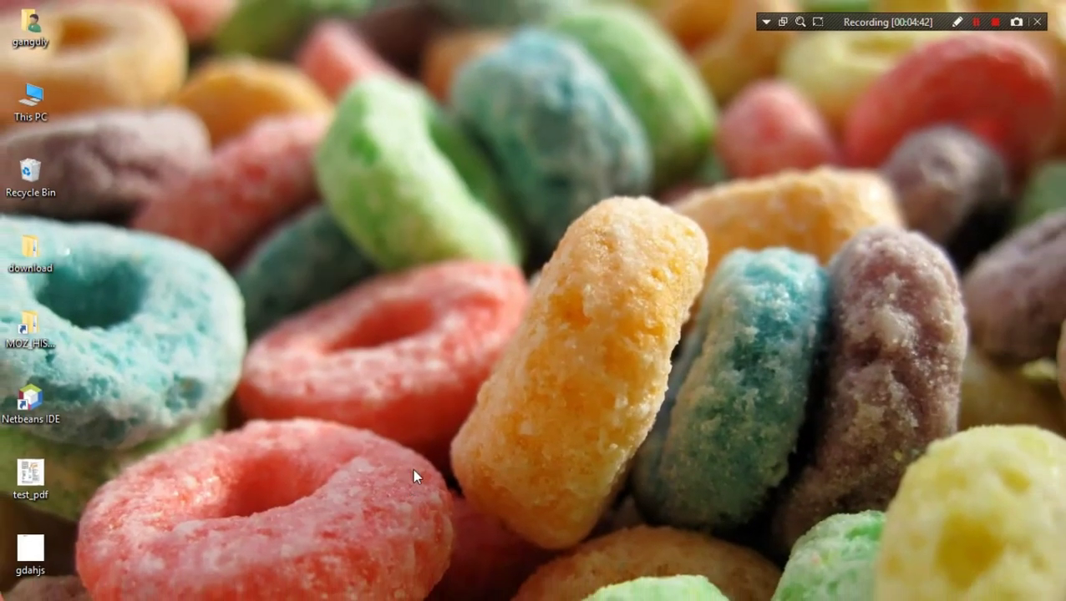